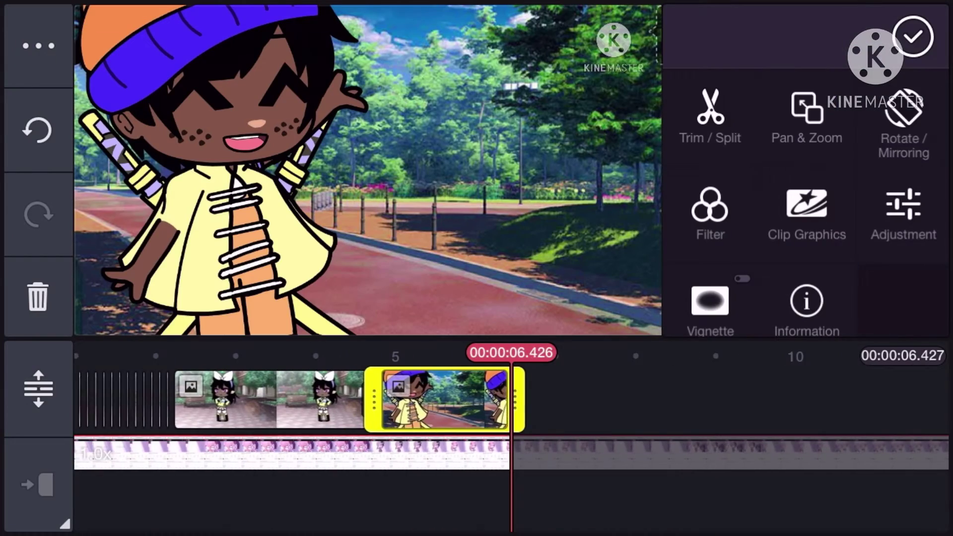
# Add the green-eyed beanie boy photo to the timeline
pyautogui.click(806, 213)
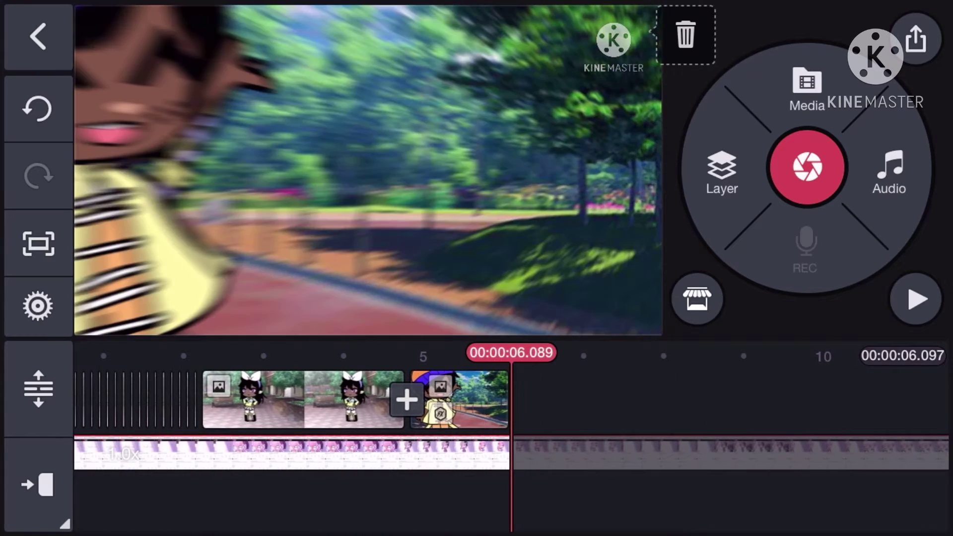
pyautogui.click(805, 88)
pyautogui.click(38, 238)
pyautogui.scroll(-2, 514, 186)
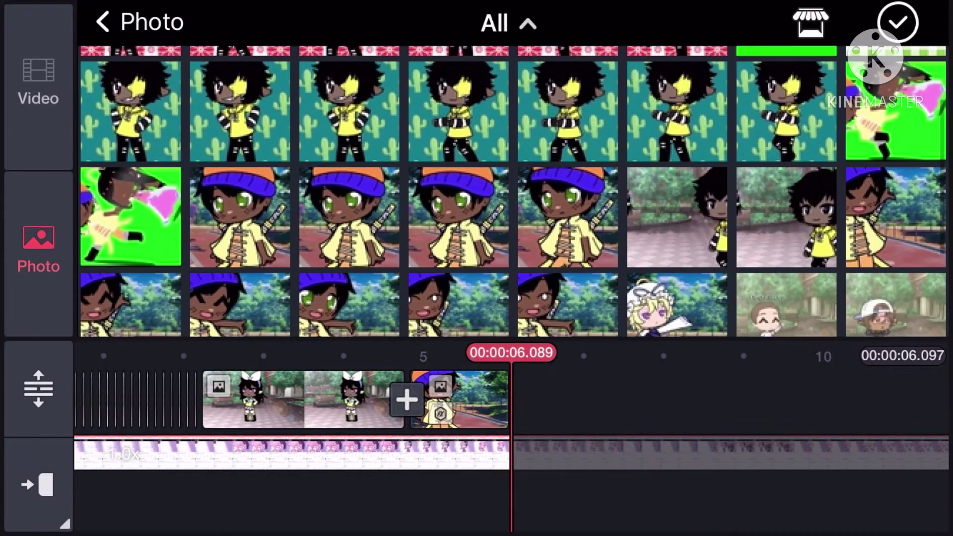
pyautogui.click(459, 216)
pyautogui.click(460, 400)
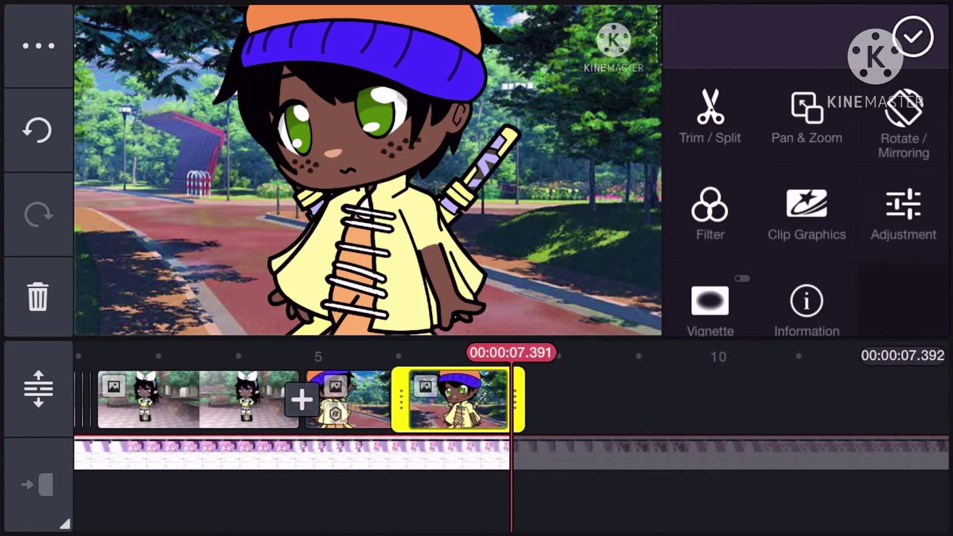
# Give the green-eyed beanie photo an animated clip-graphic effect and play it back
pyautogui.click(803, 216)
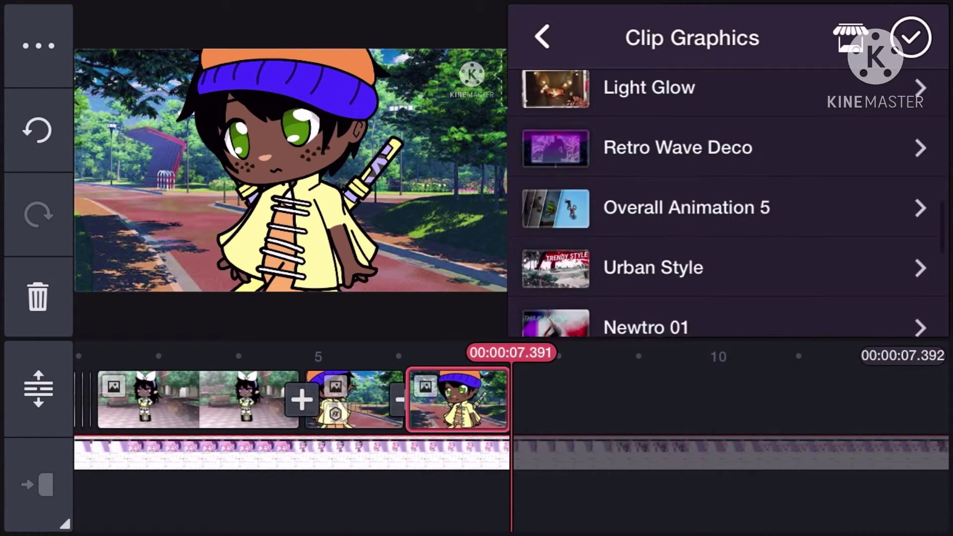
pyautogui.click(729, 207)
pyautogui.click(789, 149)
pyautogui.click(910, 38)
pyautogui.moveTo(298, 400); pyautogui.dragTo(521, 399)
pyautogui.click(915, 300)
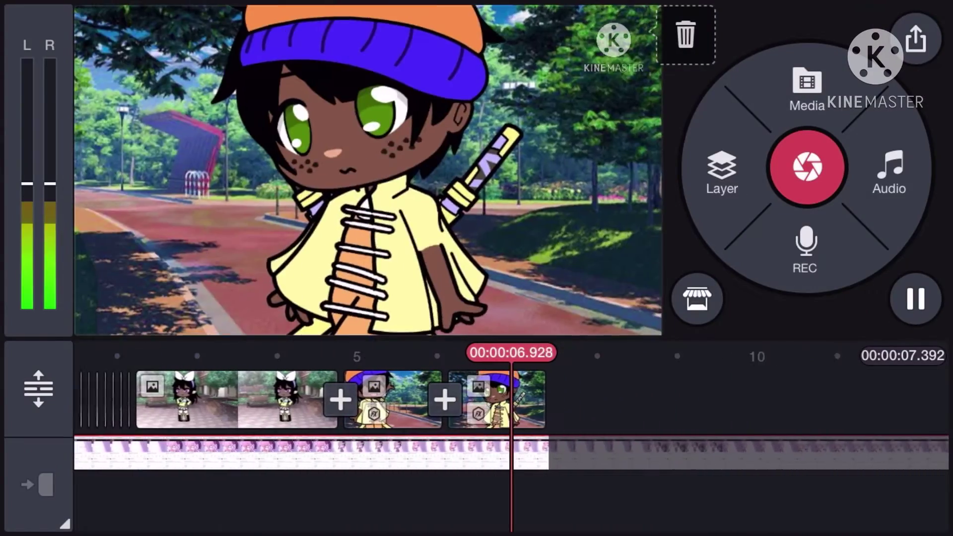
pyautogui.click(806, 88)
# Add the eyes-closed beanie boy photo and browse its animated effect styles
pyautogui.click(39, 249)
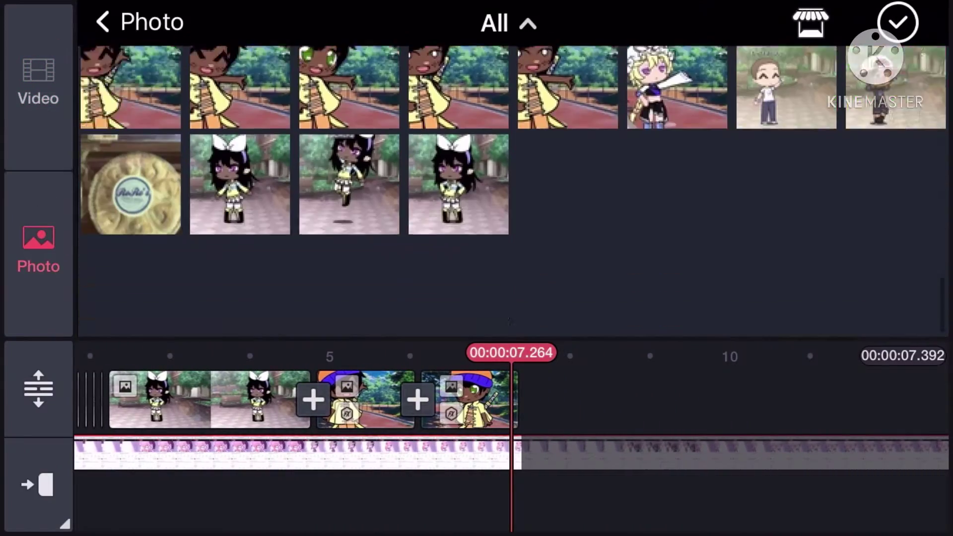
pyautogui.scroll(3, 446, 186)
pyautogui.click(568, 179)
pyautogui.click(446, 400)
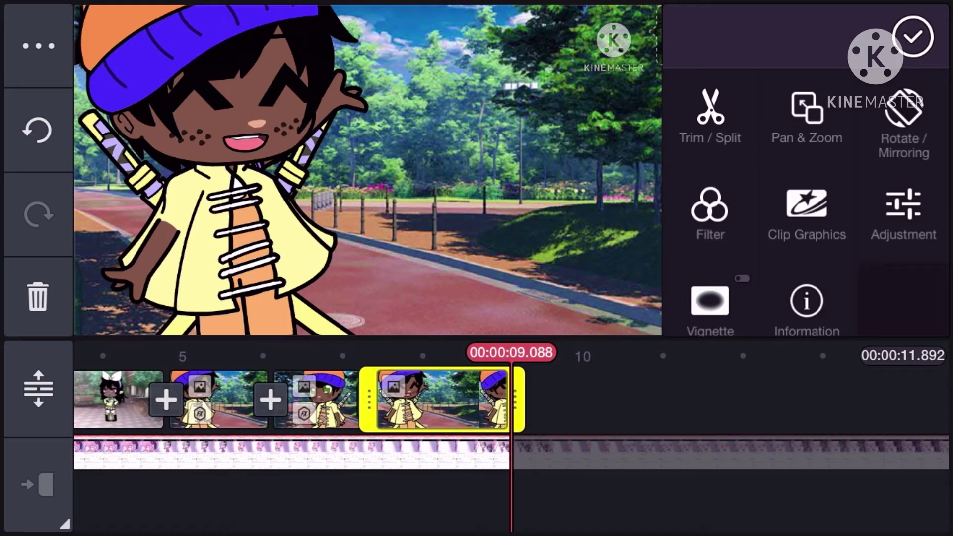
pyautogui.moveTo(298, 399); pyautogui.dragTo(402, 399)
pyautogui.click(806, 210)
pyautogui.scroll(-5, 722, 209)
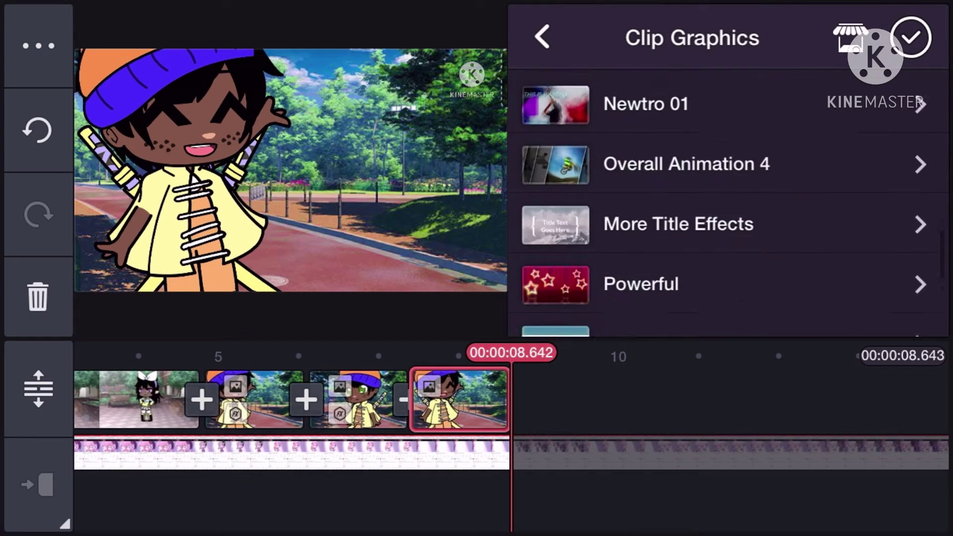
pyautogui.click(722, 317)
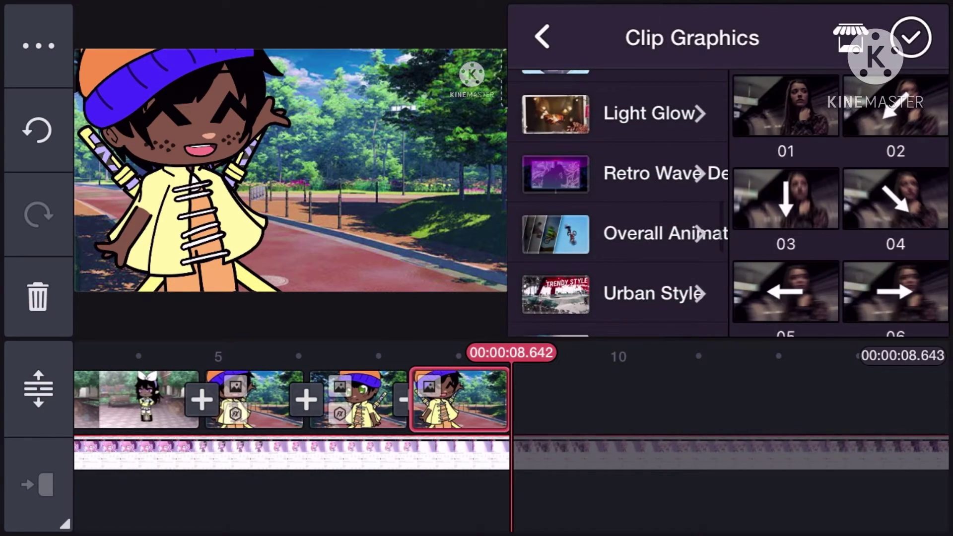
# Confirm clip-graphic style 06, select the last cactus clip and open the photo gallery
pyautogui.click(911, 37)
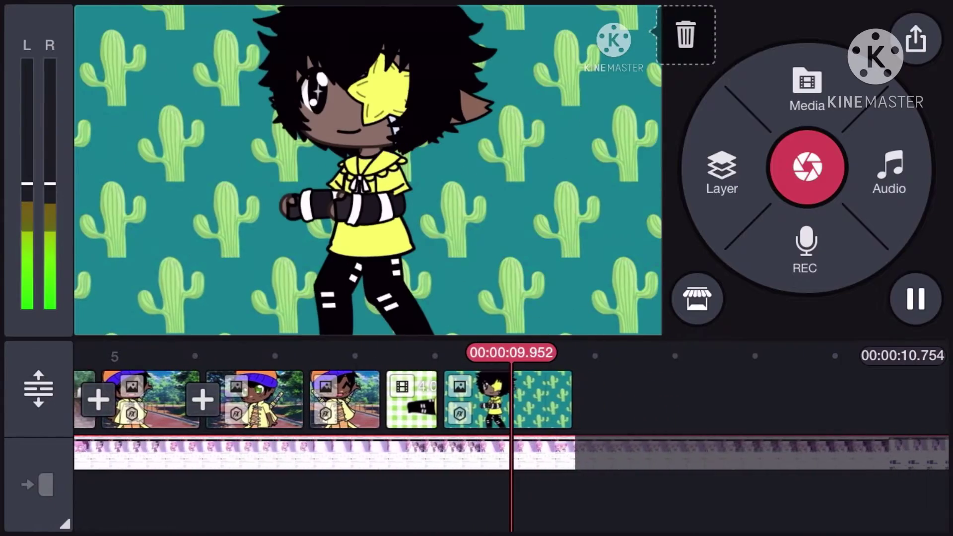
pyautogui.click(736, 400)
pyautogui.click(37, 246)
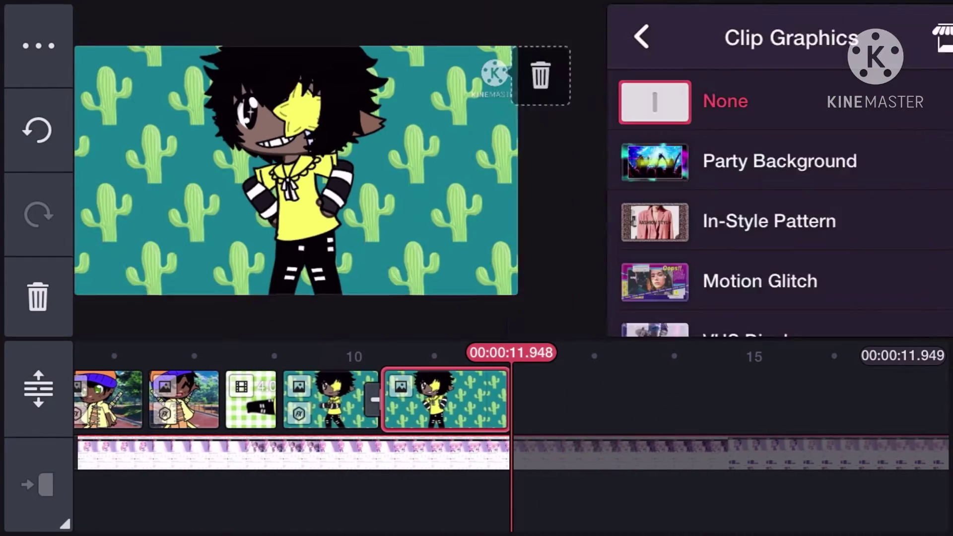
pyautogui.scroll(-5, 730, 223)
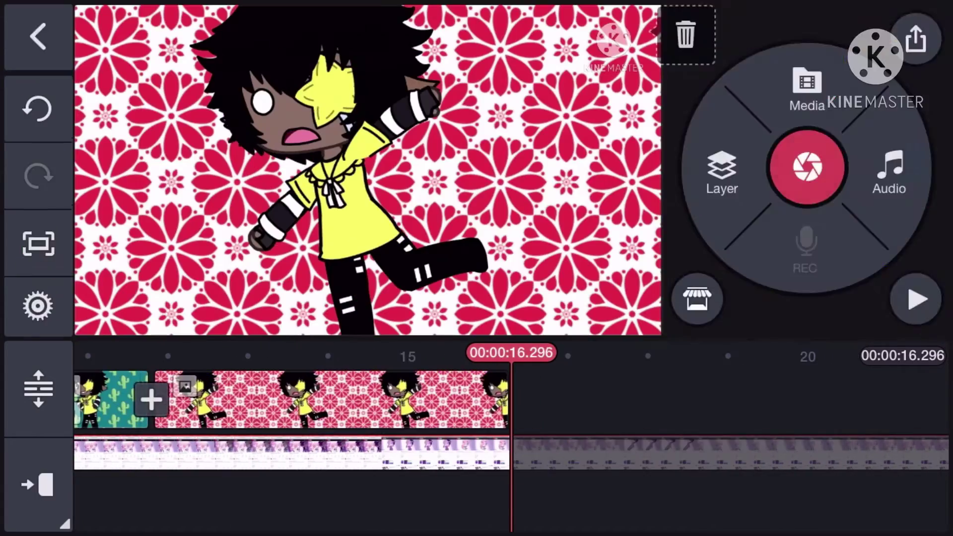
# Add the pink floral photo with Layout Frame style 08 applied
pyautogui.click(461, 399)
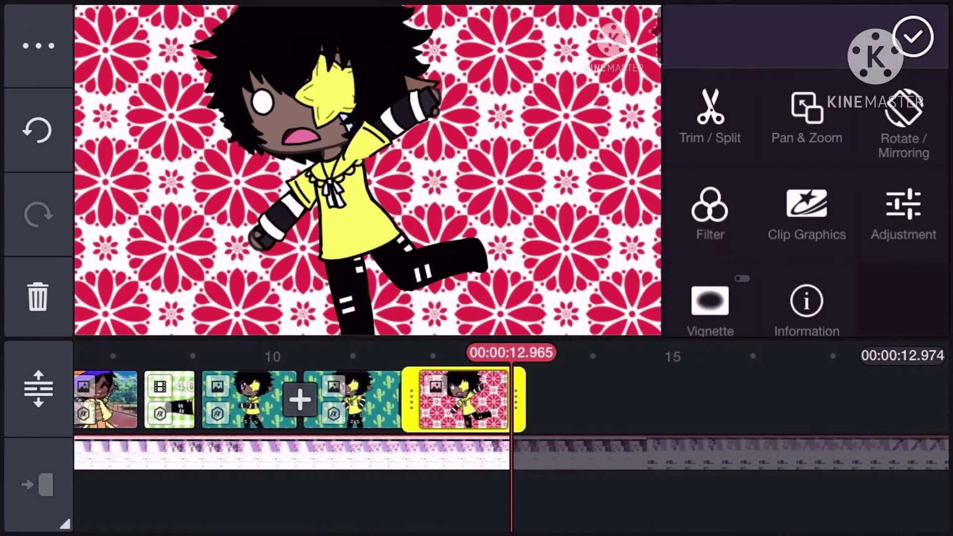
pyautogui.click(845, 209)
pyautogui.scroll(3, 730, 209)
pyautogui.click(659, 179)
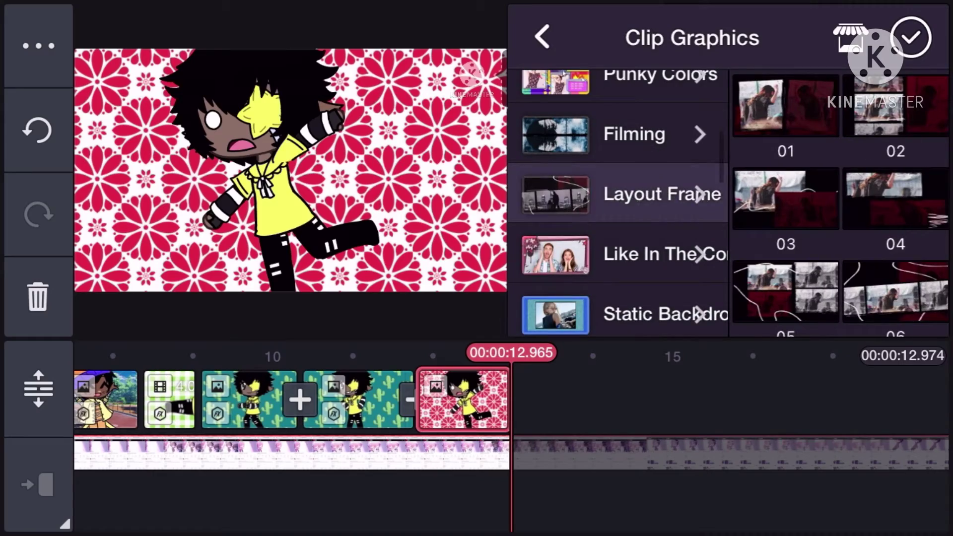
pyautogui.scroll(-3, 841, 208)
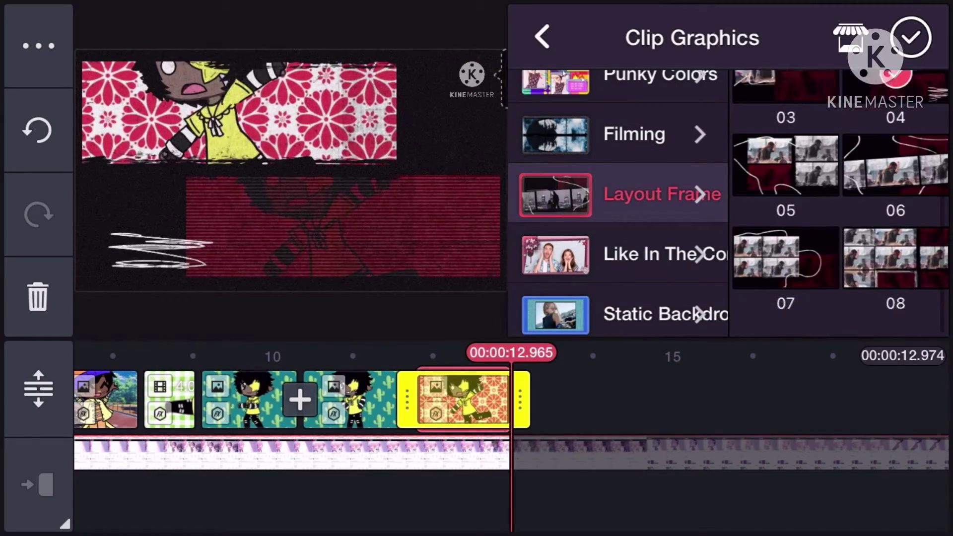
pyautogui.click(895, 289)
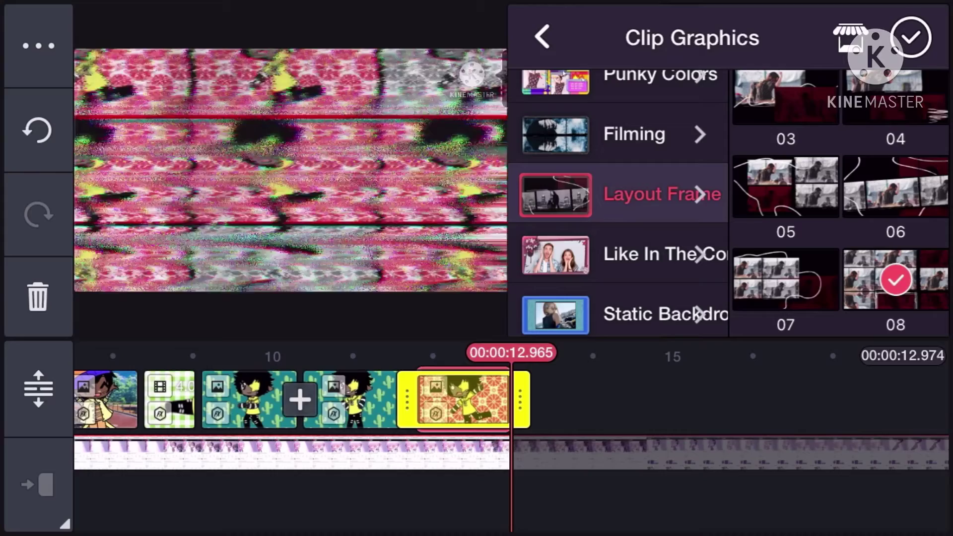
pyautogui.scroll(3, 841, 209)
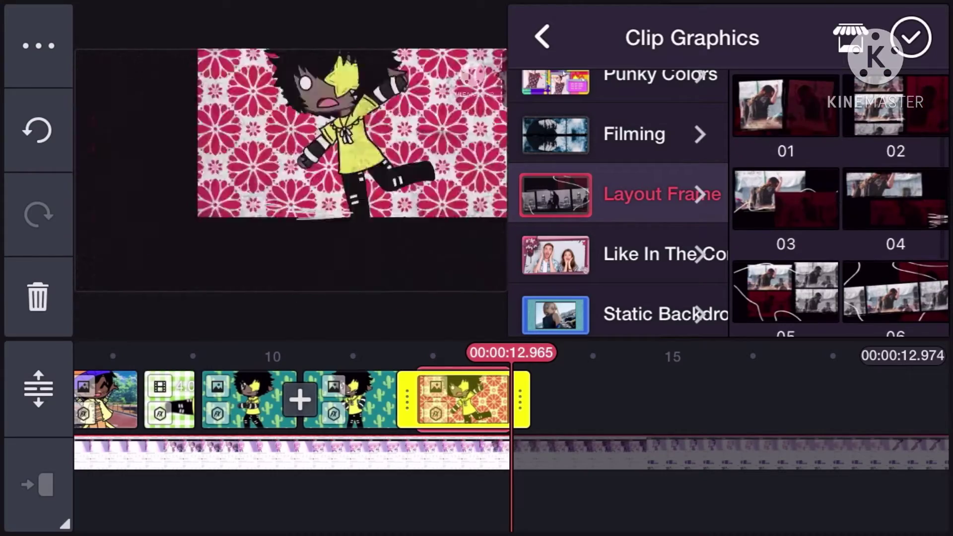
pyautogui.click(910, 37)
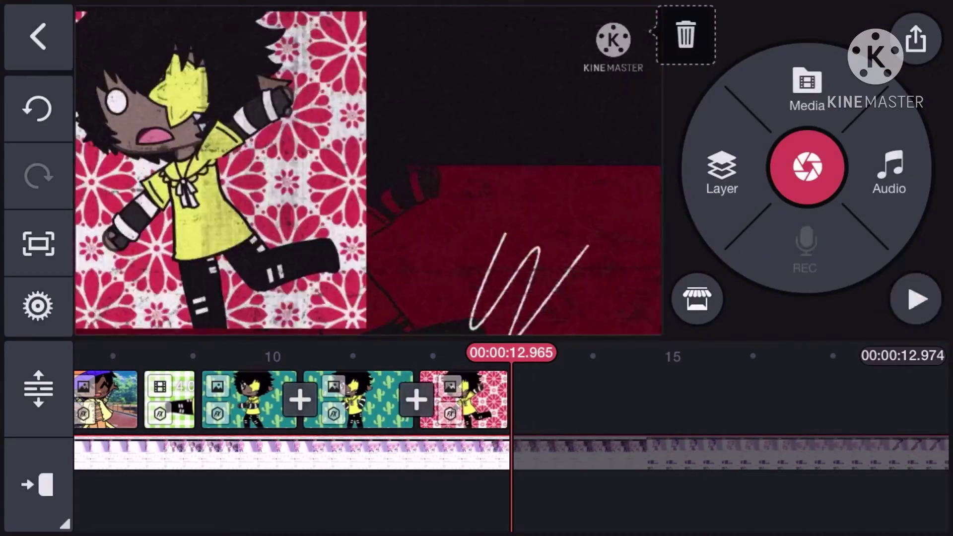
# Preview the sequence, then confirm Layout Frame style 01 on the pink floral clip
pyautogui.click(915, 299)
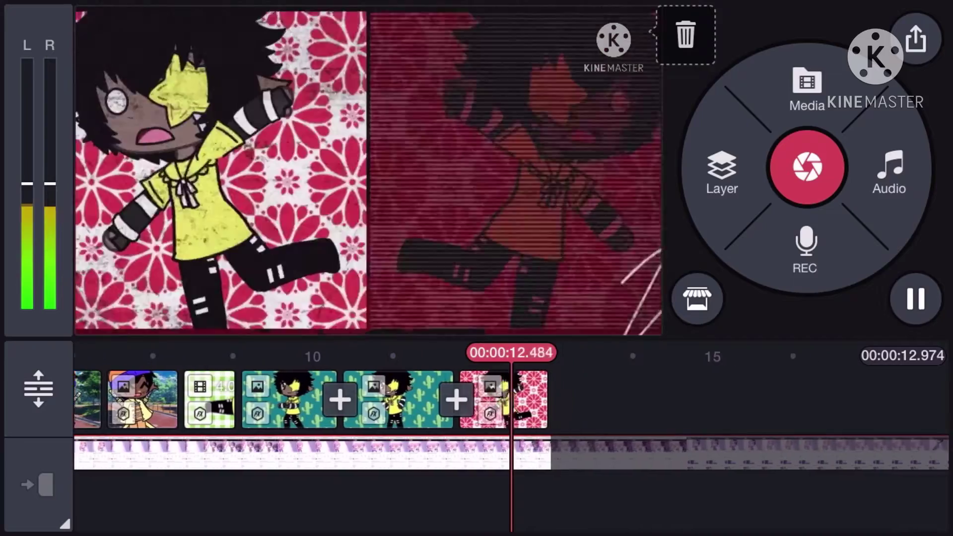
pyautogui.click(915, 300)
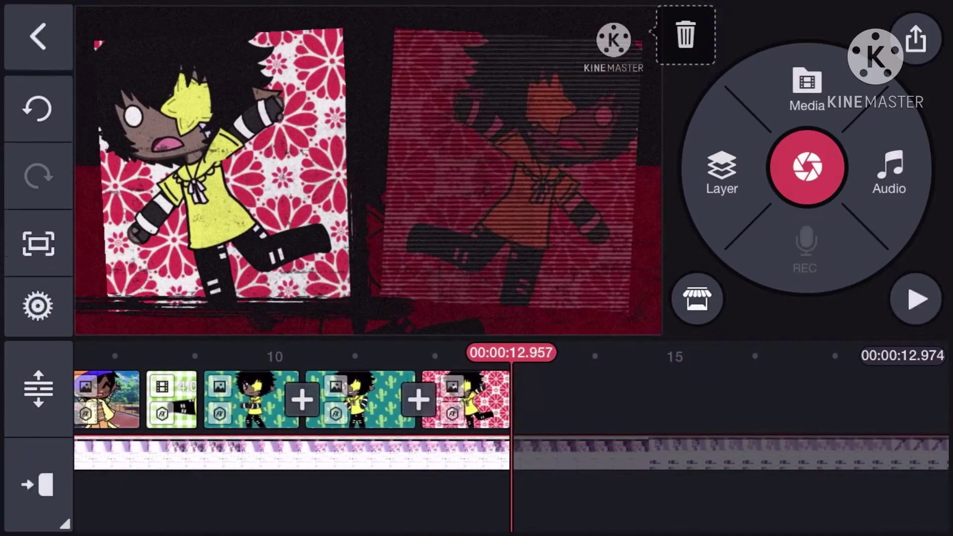
pyautogui.click(484, 400)
pyautogui.click(804, 209)
pyautogui.click(909, 38)
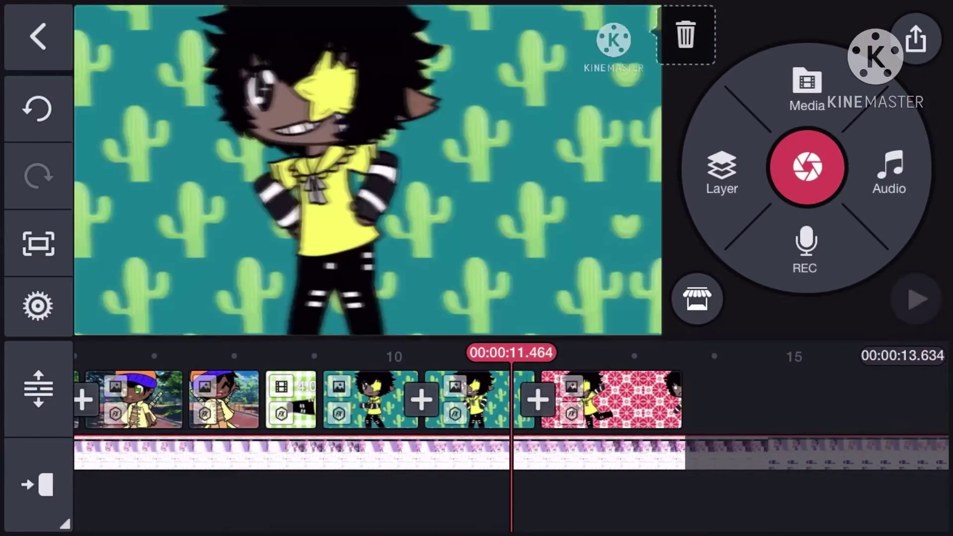
pyautogui.click(915, 299)
# Recheck the pink floral clip's frame effect and play back the ending
pyautogui.click(915, 299)
pyautogui.click(484, 400)
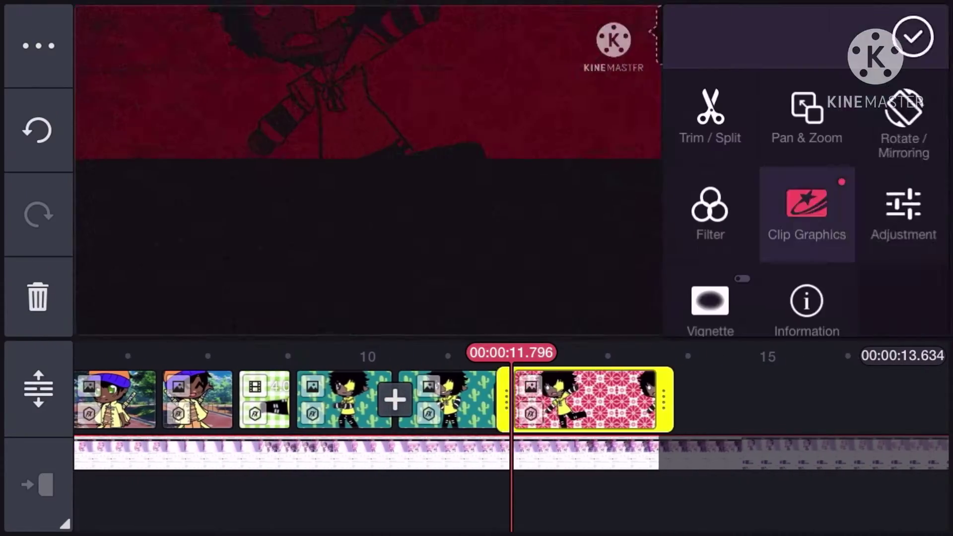
pyautogui.click(803, 209)
pyautogui.click(910, 37)
pyautogui.click(914, 299)
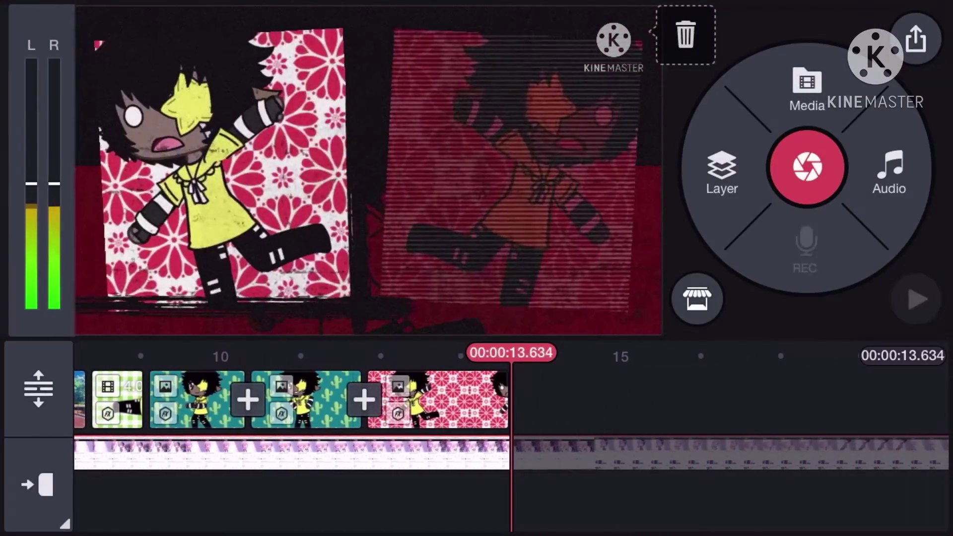
pyautogui.click(807, 90)
# Close the photo gallery without adding anything and scrub through the timeline
pyautogui.click(38, 246)
pyautogui.scroll(-3, 513, 187)
pyautogui.moveTo(223, 399); pyautogui.dragTo(335, 400)
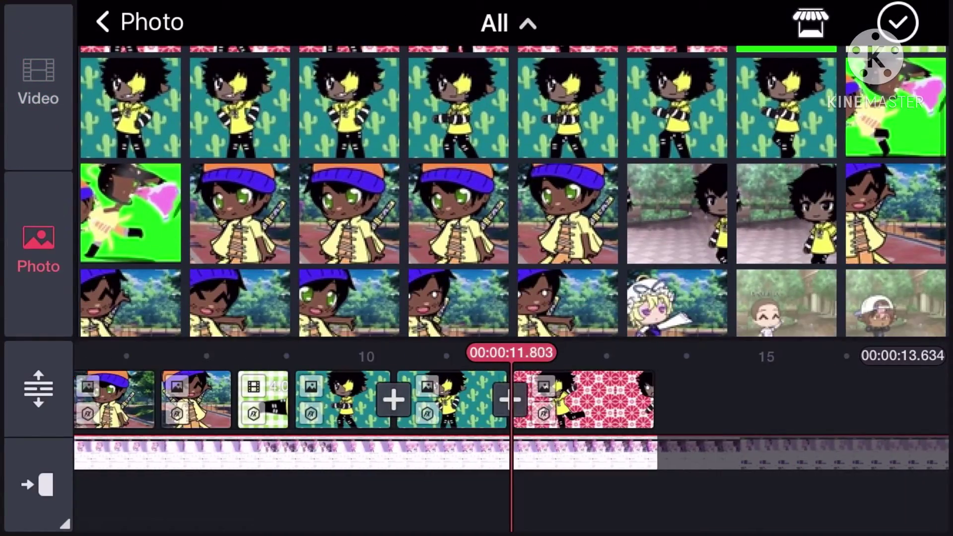
pyautogui.click(898, 22)
pyautogui.moveTo(224, 400); pyautogui.dragTo(670, 400)
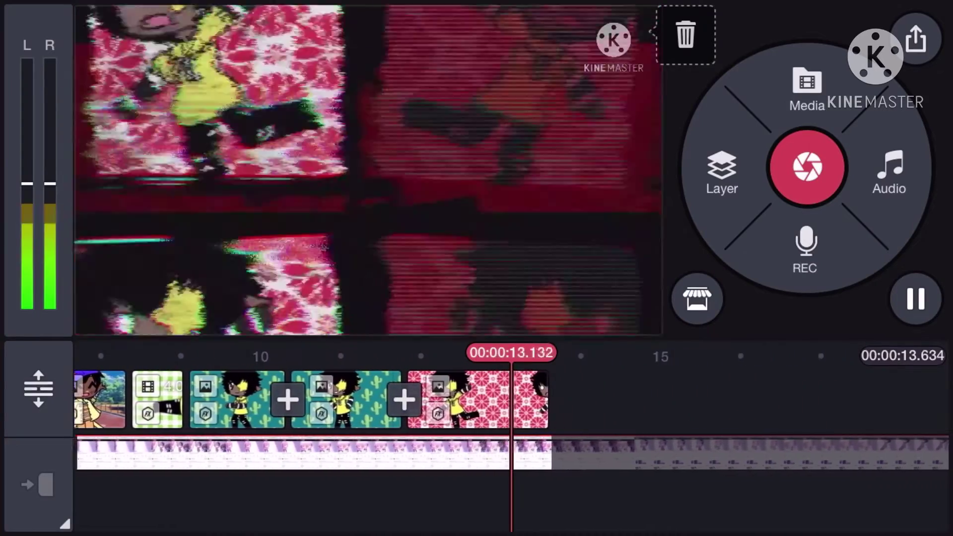
# Add the cactus photo of the grinning character to the timeline
pyautogui.click(807, 89)
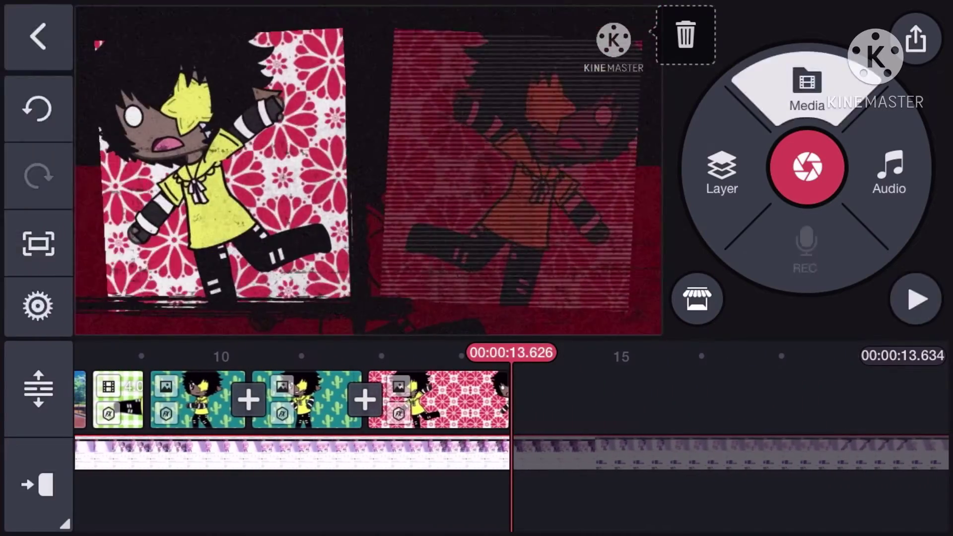
pyautogui.scroll(2, 514, 186)
pyautogui.scroll(5, 513, 186)
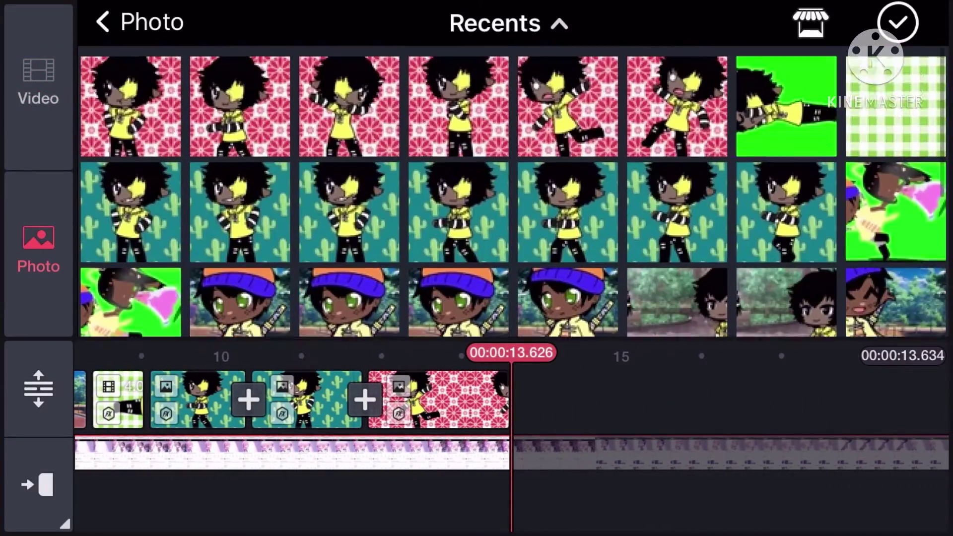
pyautogui.click(457, 205)
pyautogui.click(450, 400)
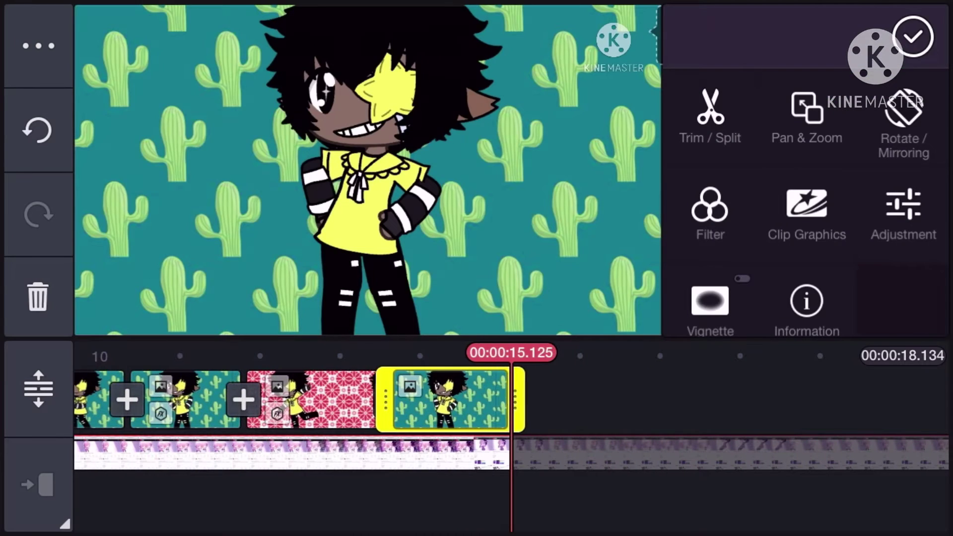
# Try Static Backdrop, comic-book and Happy New Year frames, then apply Light Glow 07
pyautogui.click(804, 212)
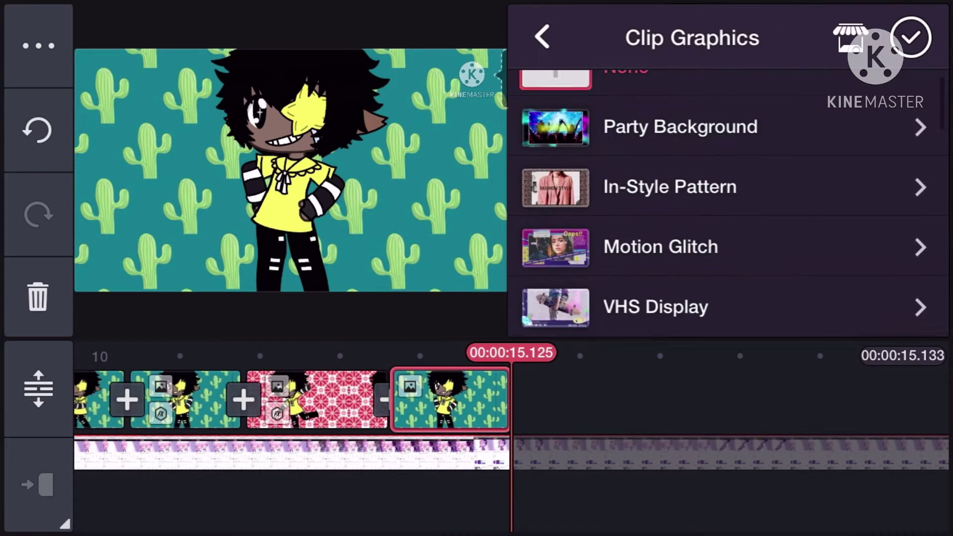
pyautogui.scroll(-5, 722, 224)
pyautogui.scroll(-5, 721, 223)
pyautogui.click(670, 216)
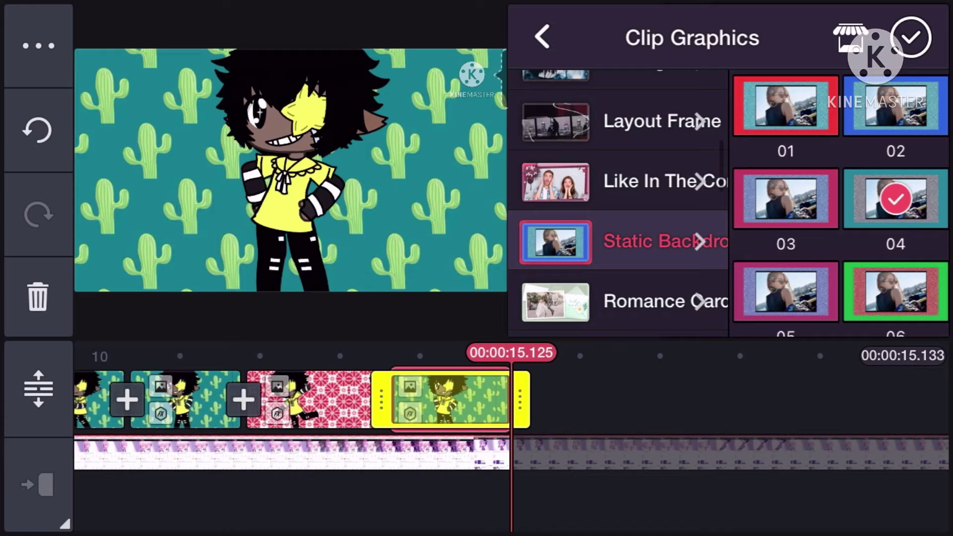
pyautogui.click(648, 180)
pyautogui.click(785, 200)
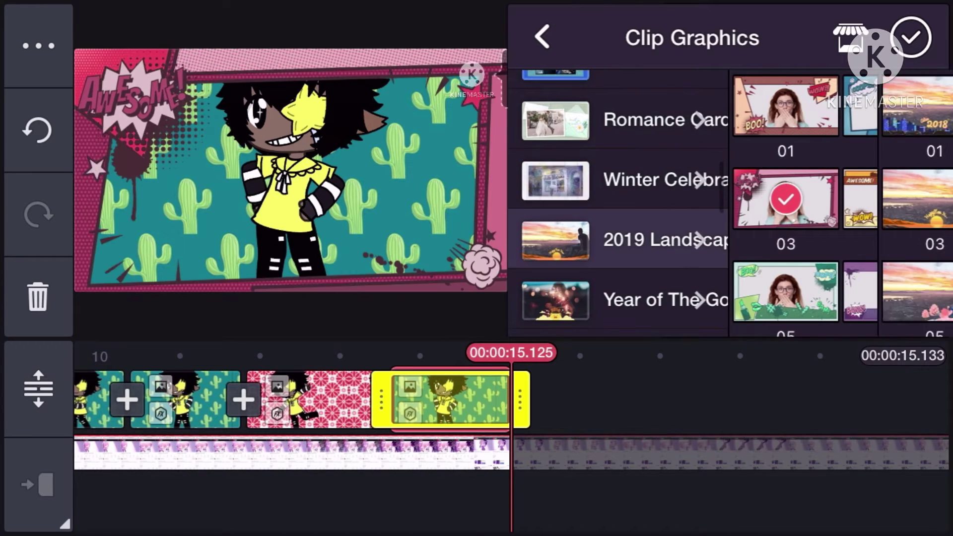
pyautogui.click(655, 240)
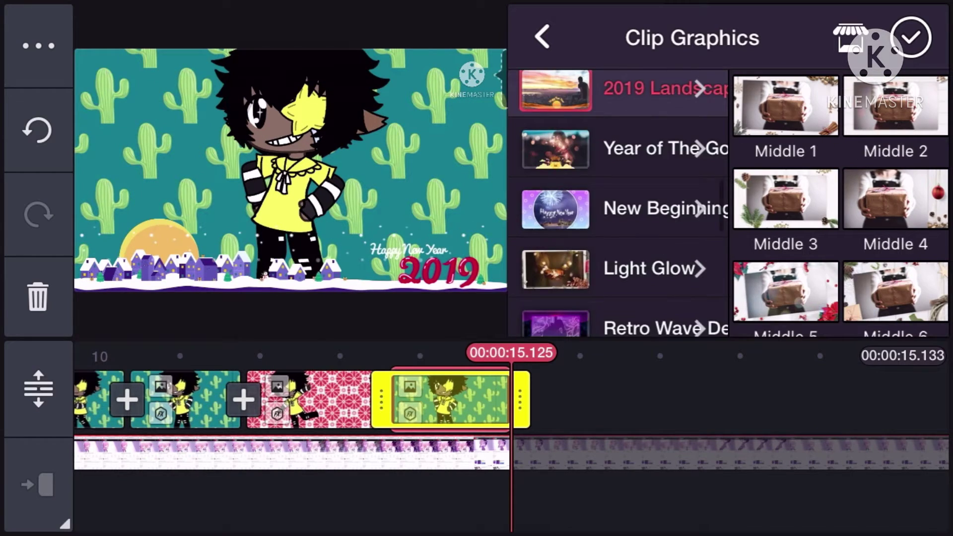
pyautogui.scroll(-3, 841, 201)
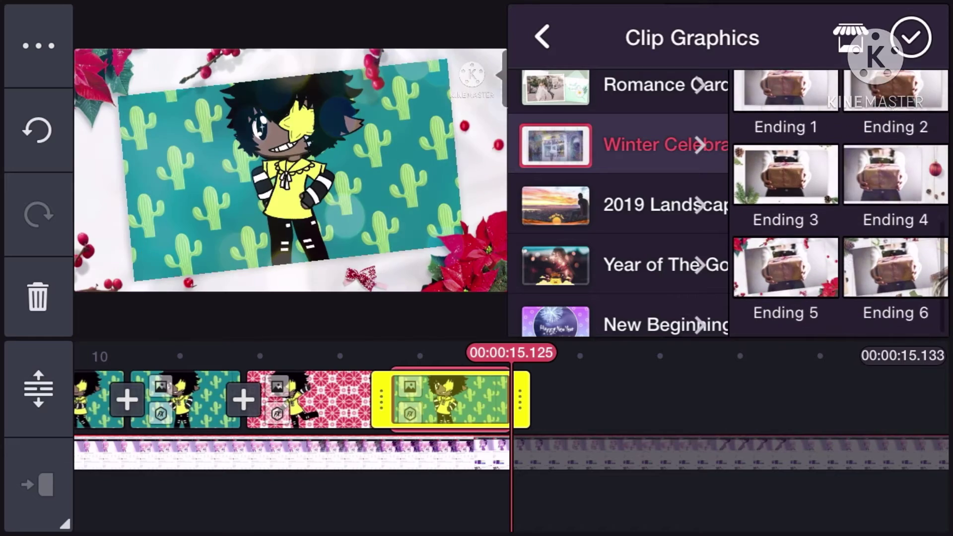
pyautogui.scroll(2, 625, 186)
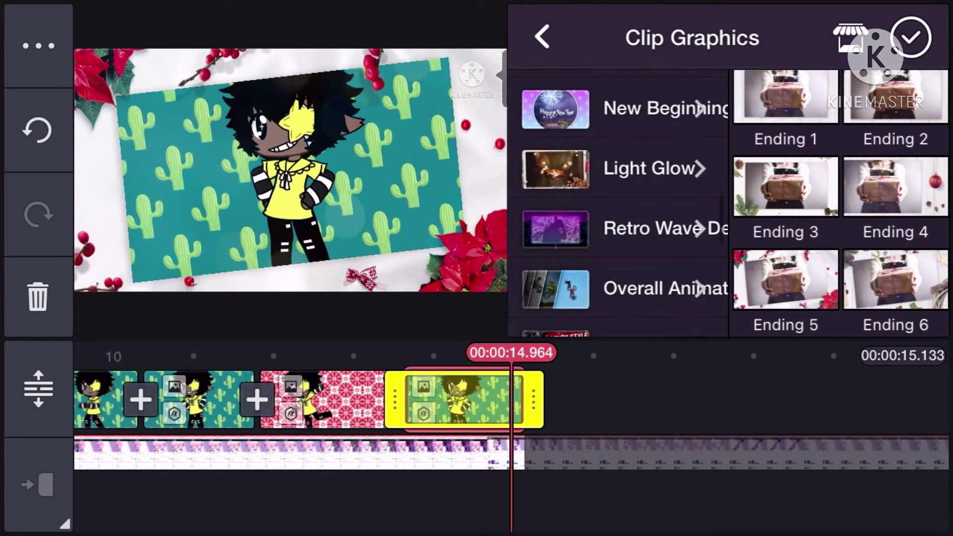
pyautogui.click(648, 169)
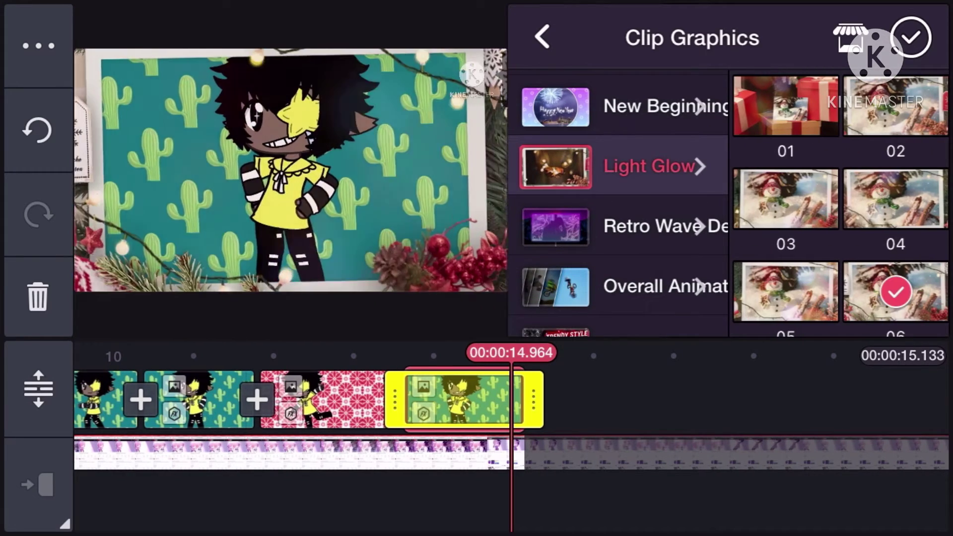
pyautogui.scroll(-3, 841, 201)
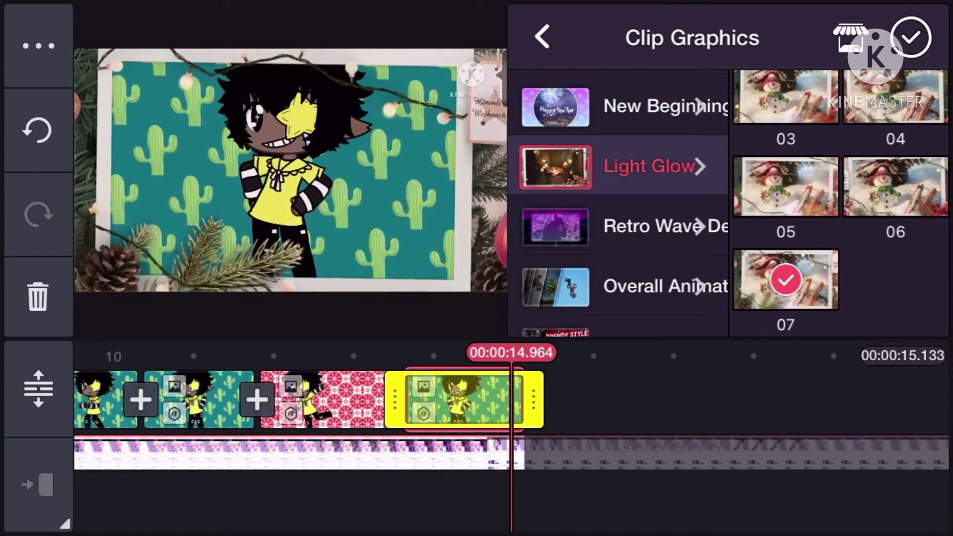
pyautogui.click(910, 39)
# Play back the project and add another cactus-background photo from the photo library
pyautogui.press('space')
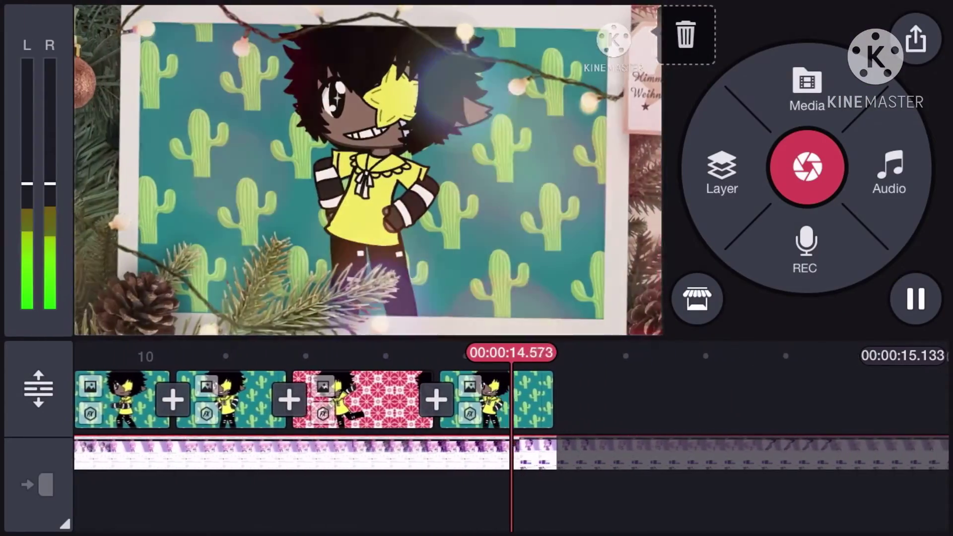
pyautogui.click(807, 89)
pyautogui.click(31, 245)
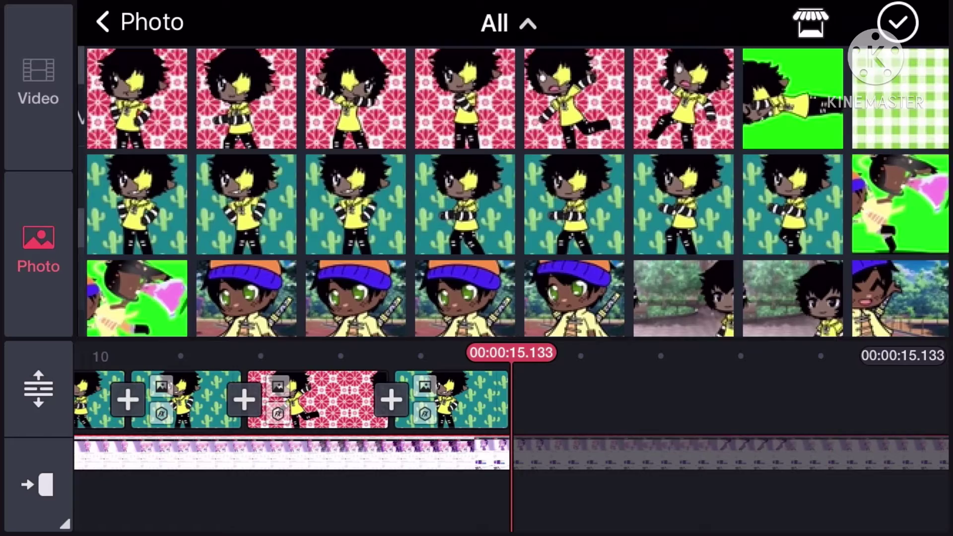
pyautogui.click(372, 223)
pyautogui.click(807, 216)
pyautogui.click(910, 37)
pyautogui.click(807, 90)
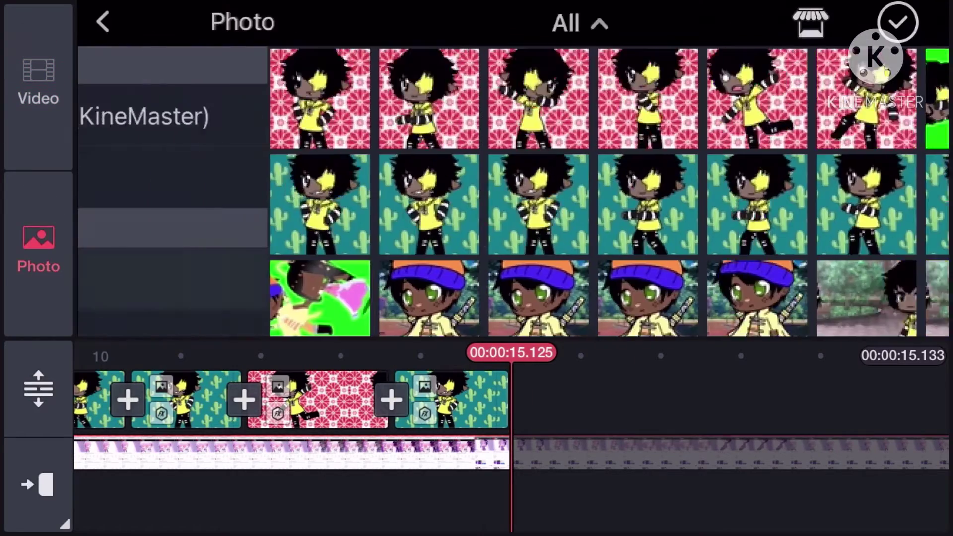
pyautogui.click(567, 205)
# Apply the Filming clip graphic to the new cactus clip and play back
pyautogui.click(446, 399)
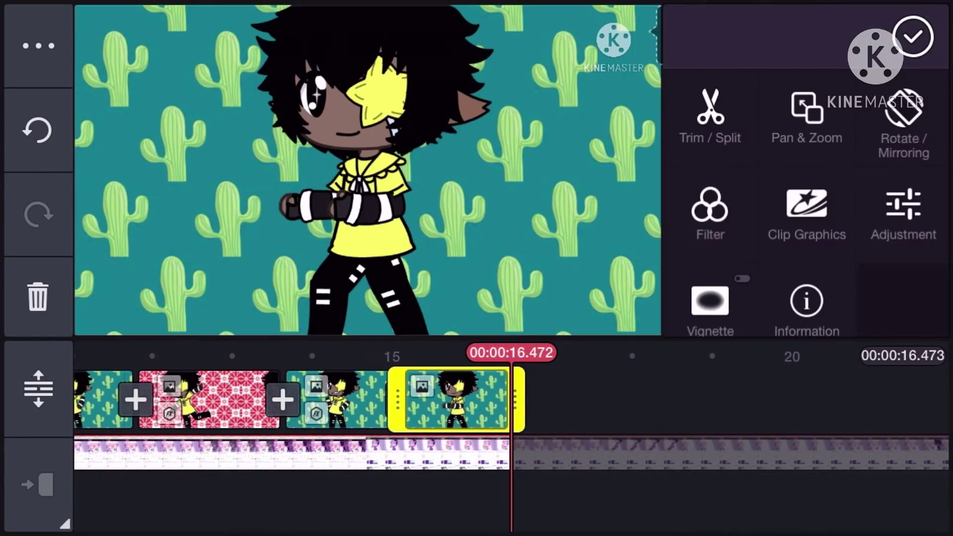
pyautogui.click(808, 216)
pyautogui.scroll(-5, 722, 208)
pyautogui.click(715, 183)
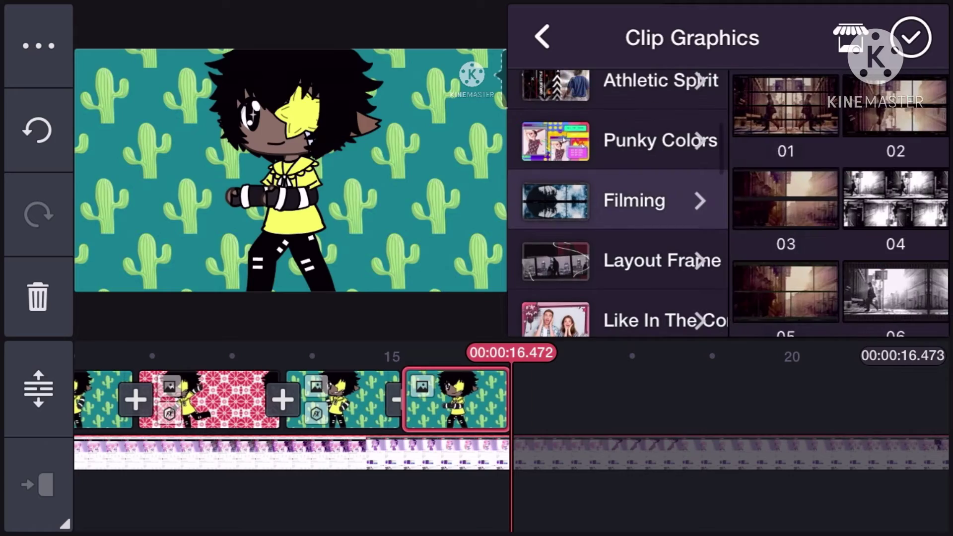
pyautogui.click(910, 38)
pyautogui.click(916, 300)
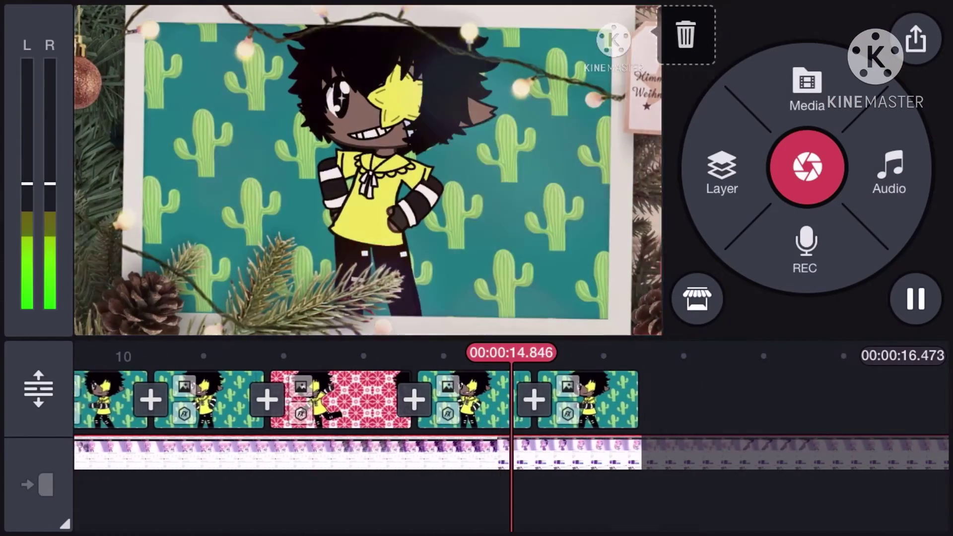
# Add the pink flower-pattern photo as a new clip
pyautogui.click(806, 90)
pyautogui.click(38, 250)
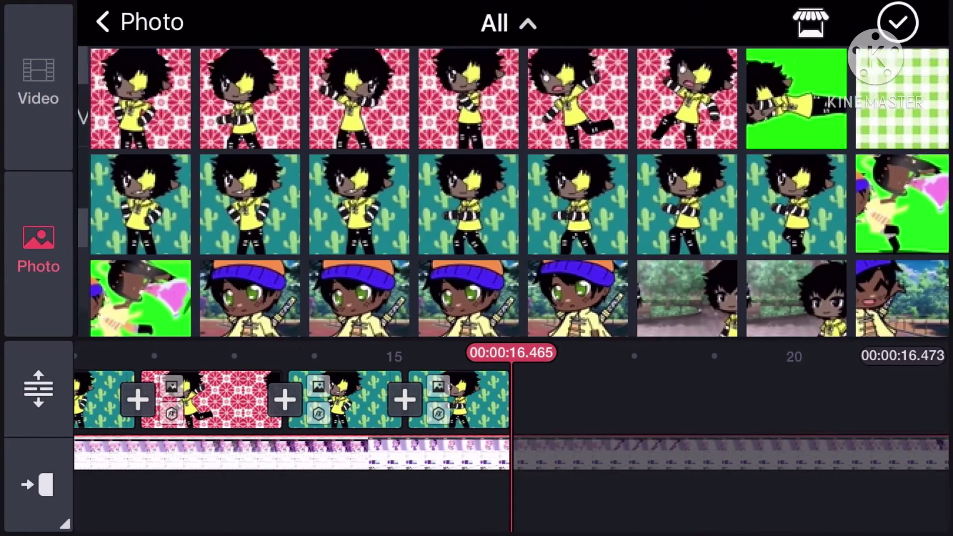
pyautogui.scroll(-2, 513, 186)
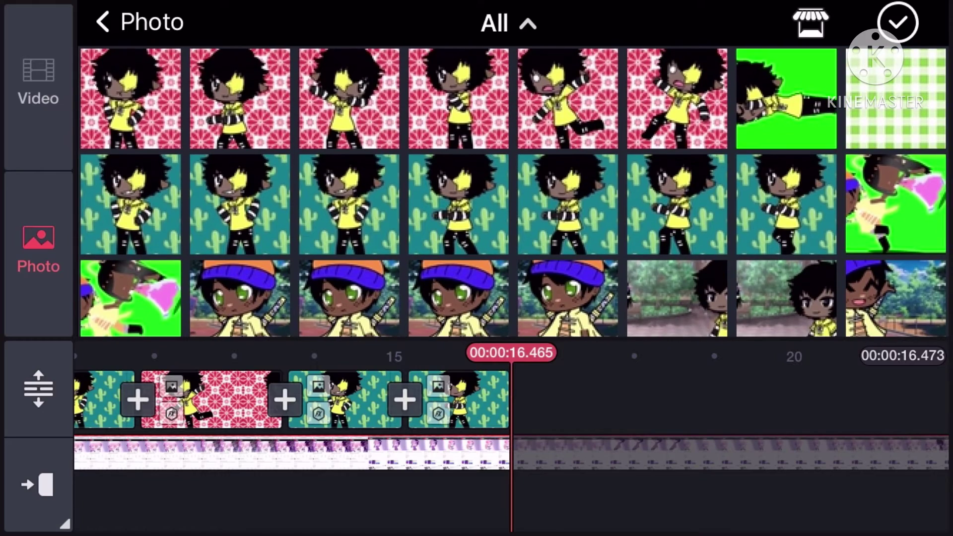
pyautogui.click(348, 98)
pyautogui.click(458, 399)
# Apply Newtro 01 style 05 with the title 'UwU' and play back
pyautogui.click(804, 208)
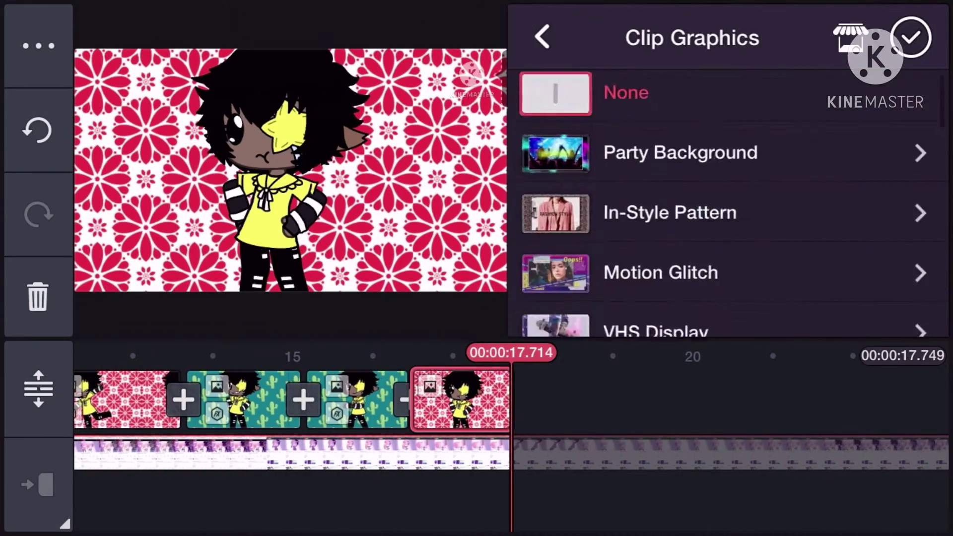
pyautogui.scroll(-1, 730, 224)
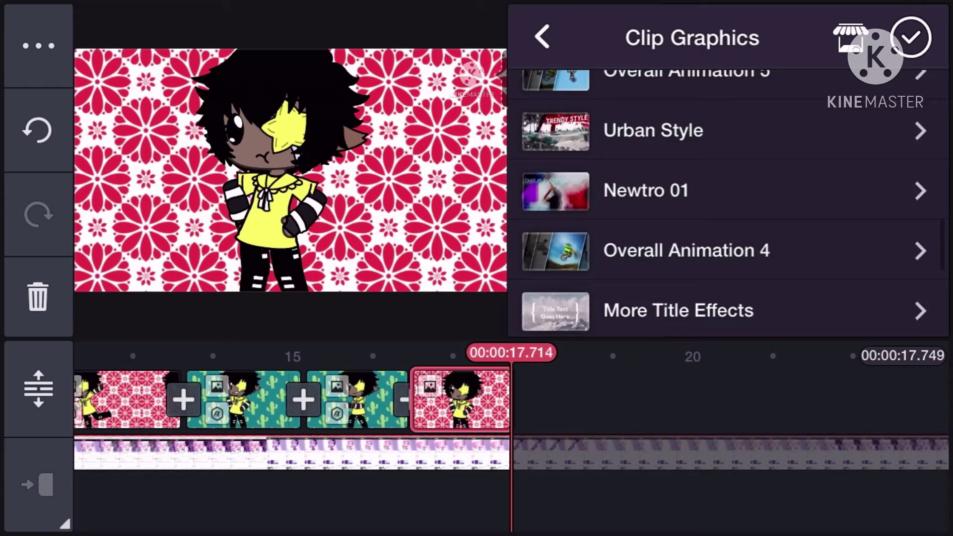
pyautogui.click(685, 242)
pyautogui.click(786, 292)
pyautogui.click(819, 171)
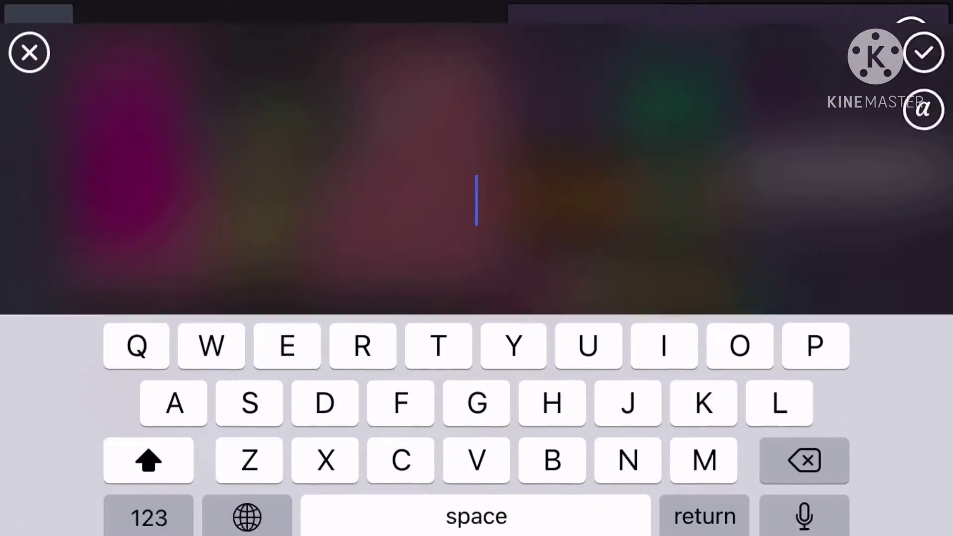
pyautogui.write('UwU')
pyautogui.click(923, 30)
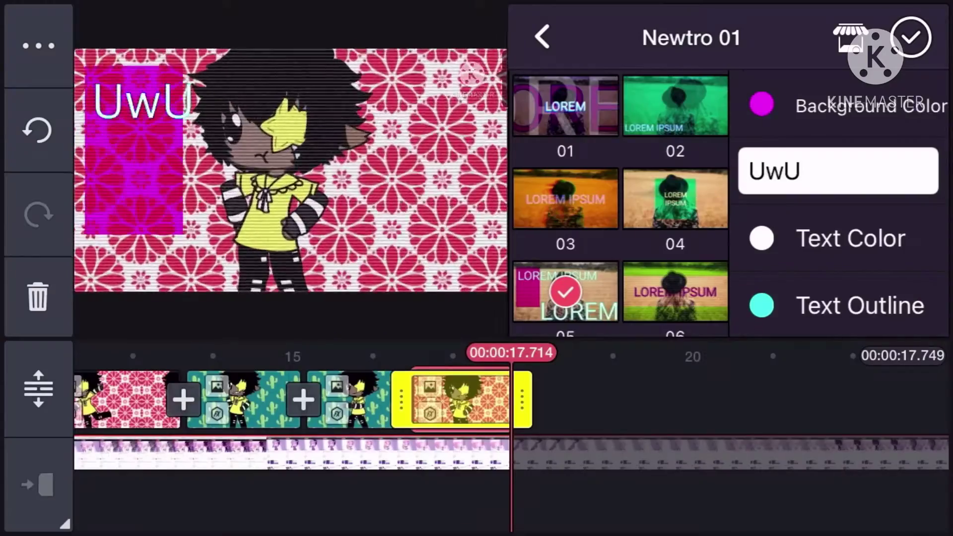
pyautogui.click(923, 30)
pyautogui.click(915, 300)
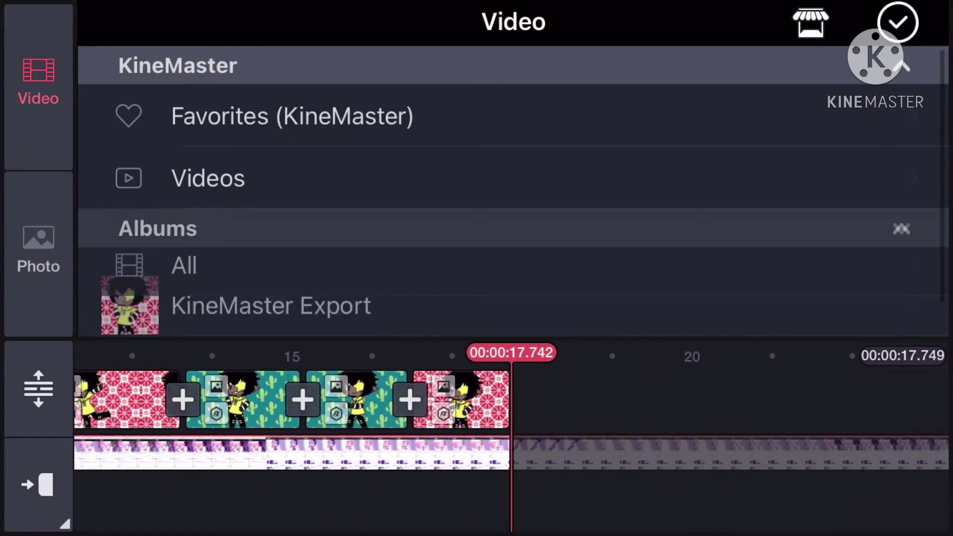
# Add the green checkered video with a Punky Colors clip graphic and play it
pyautogui.click(184, 279)
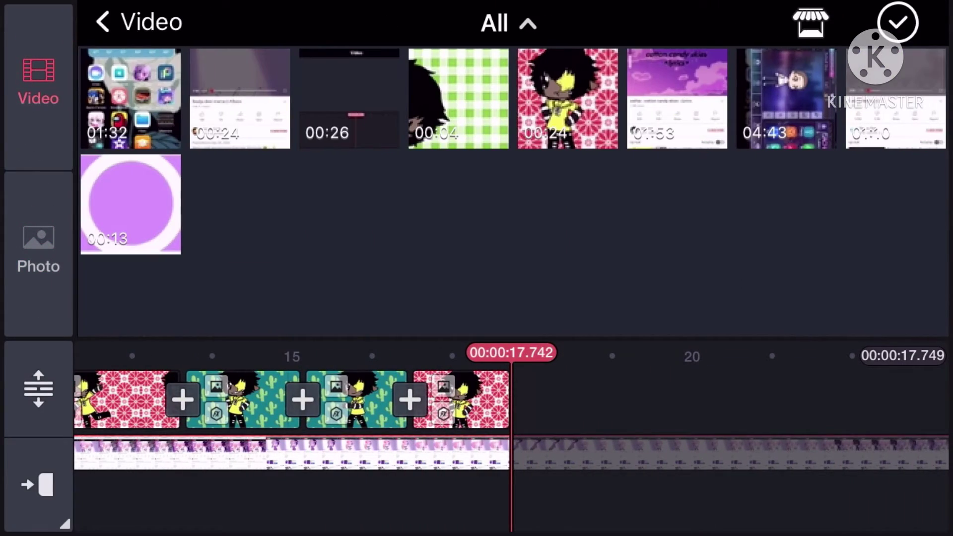
pyautogui.click(458, 98)
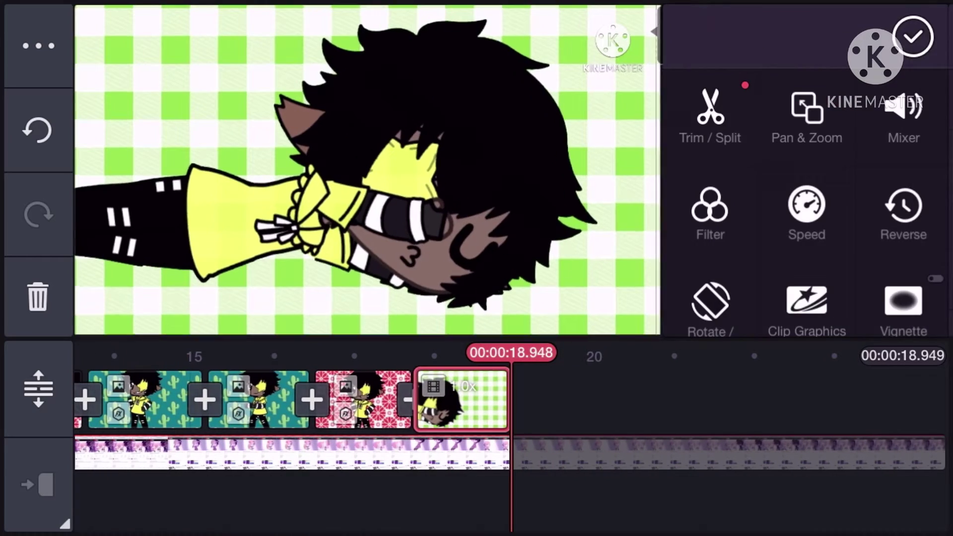
pyautogui.click(807, 309)
pyautogui.scroll(3, 730, 223)
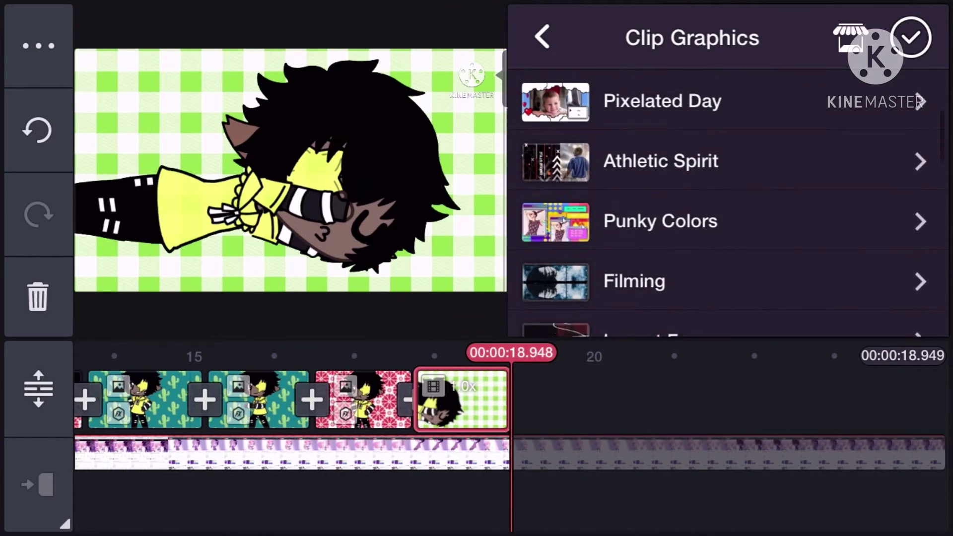
pyautogui.click(659, 219)
pyautogui.click(675, 199)
pyautogui.click(542, 37)
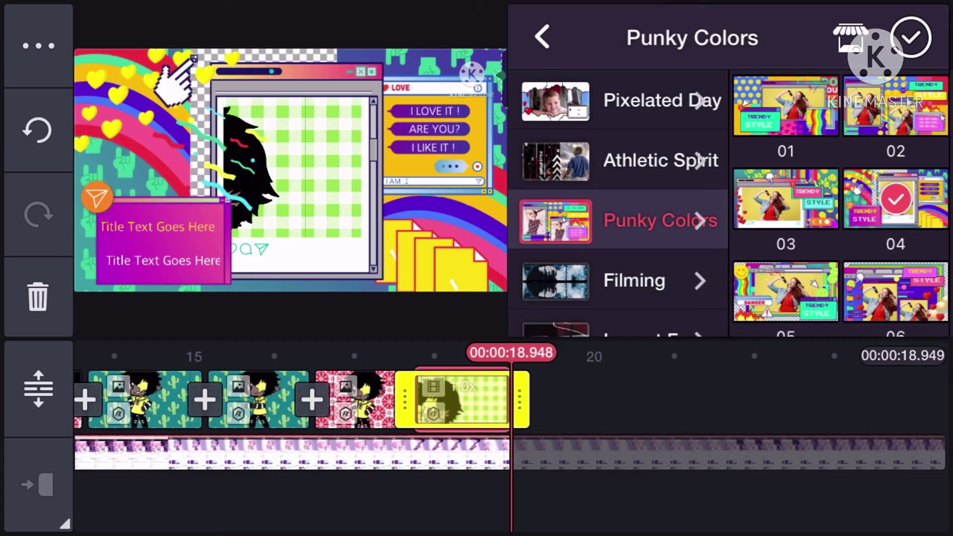
pyautogui.scroll(-3, 625, 223)
pyautogui.scroll(-3, 625, 224)
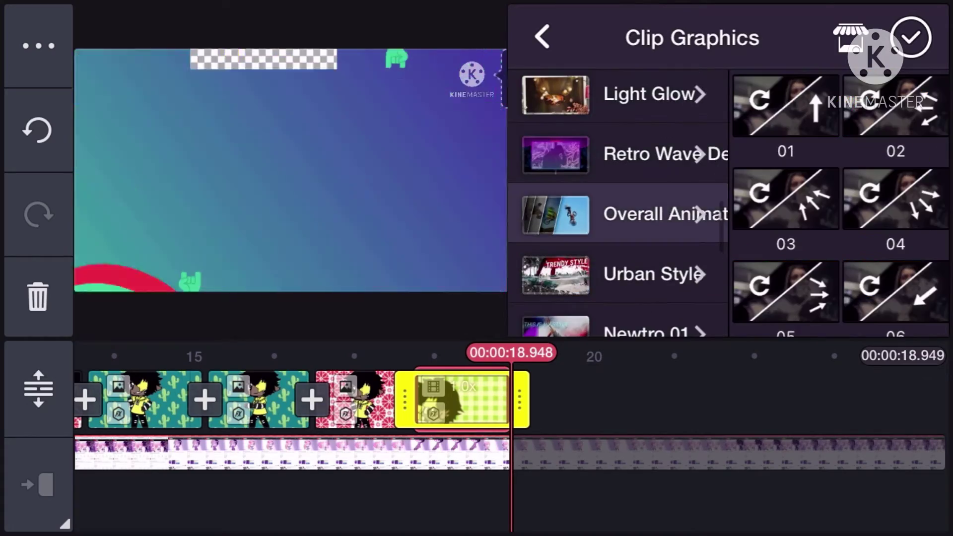
pyautogui.click(911, 37)
# Set the green checkered clip's speed to 2.80x and check the timing
pyautogui.moveTo(298, 399); pyautogui.dragTo(521, 400)
pyautogui.click(915, 298)
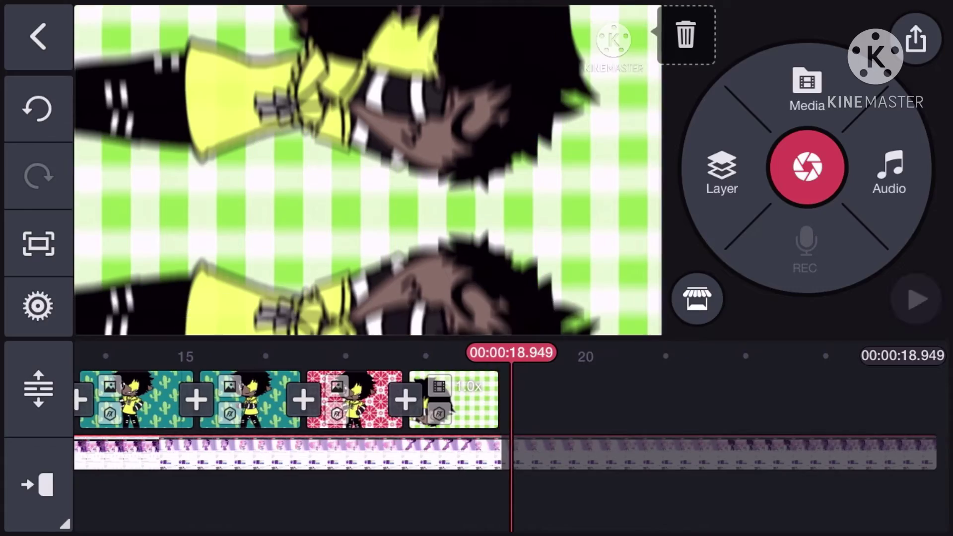
pyautogui.click(533, 399)
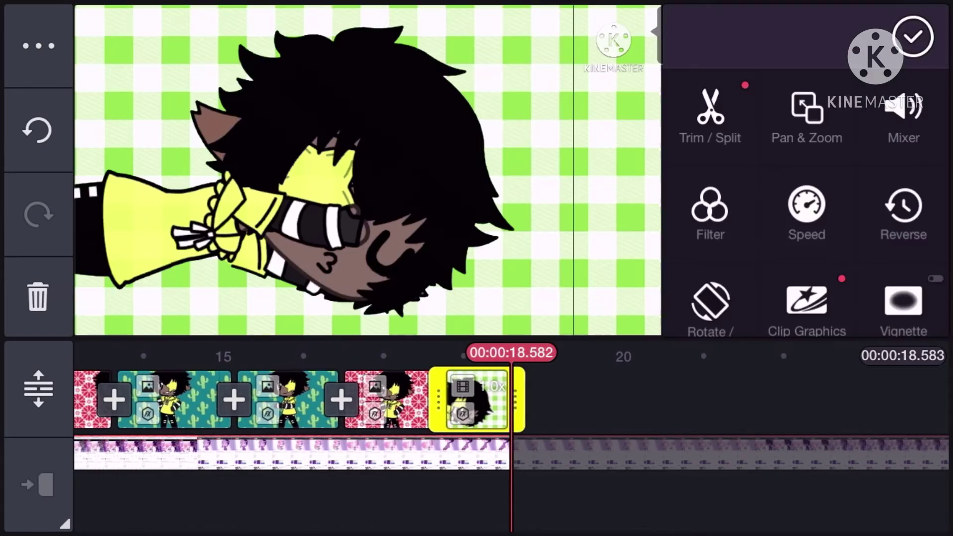
pyautogui.click(804, 202)
pyautogui.moveTo(869, 196); pyautogui.dragTo(744, 196)
pyautogui.click(911, 37)
pyautogui.moveTo(372, 400); pyautogui.dragTo(476, 399)
pyautogui.click(914, 298)
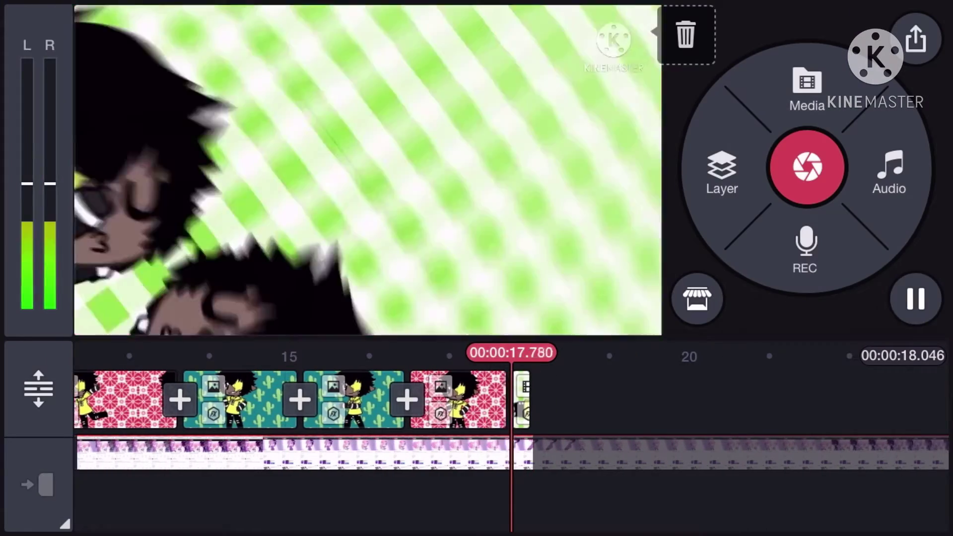
# Replay the sped-up checkered clip, then bring up the photo library
pyautogui.click(807, 90)
pyautogui.click(37, 37)
pyautogui.click(914, 298)
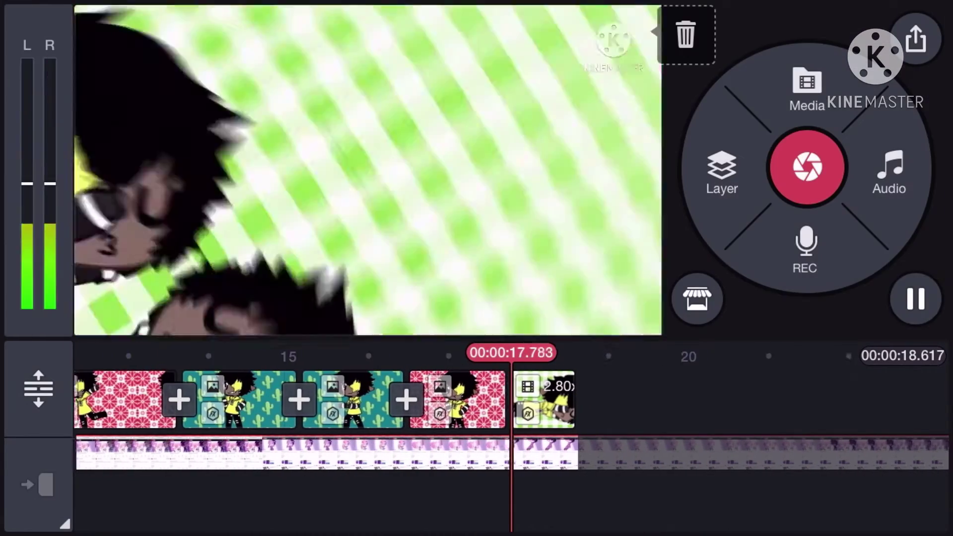
pyautogui.click(807, 89)
# Add the cactus-background photo and select its clip
pyautogui.click(134, 320)
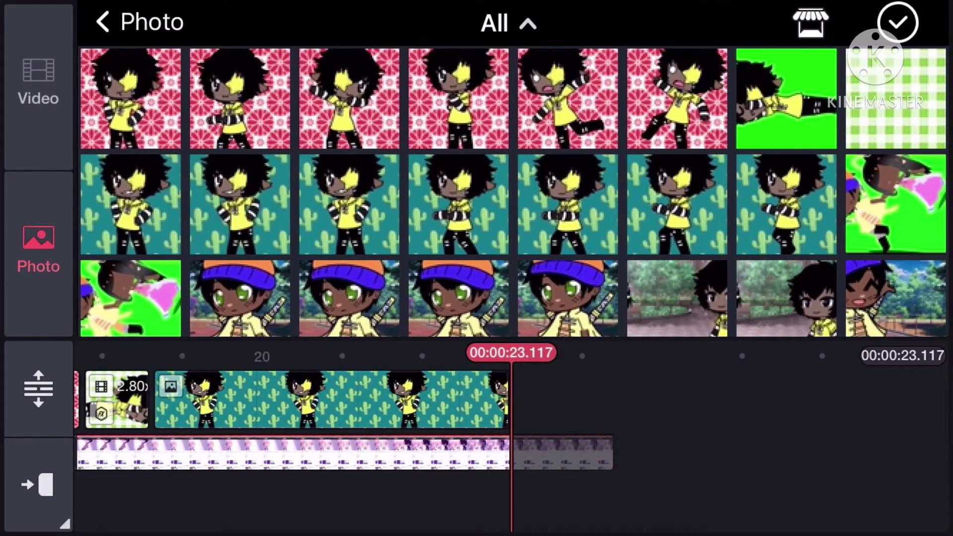
pyautogui.click(909, 23)
pyautogui.click(328, 400)
pyautogui.moveTo(299, 399); pyautogui.dragTo(521, 400)
pyautogui.click(550, 400)
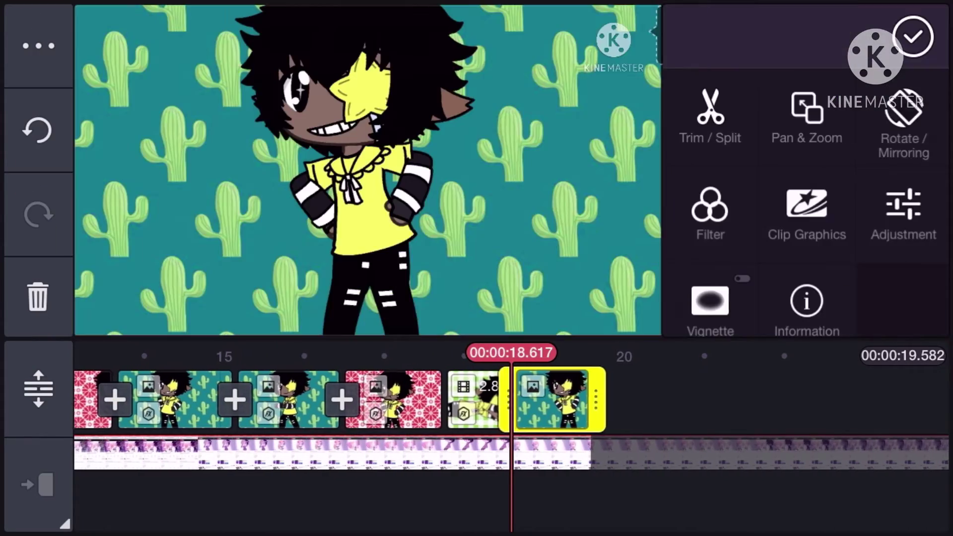
# Apply Overall Animation preset 17 to the cactus clip and preview it
pyautogui.click(807, 209)
pyautogui.click(729, 254)
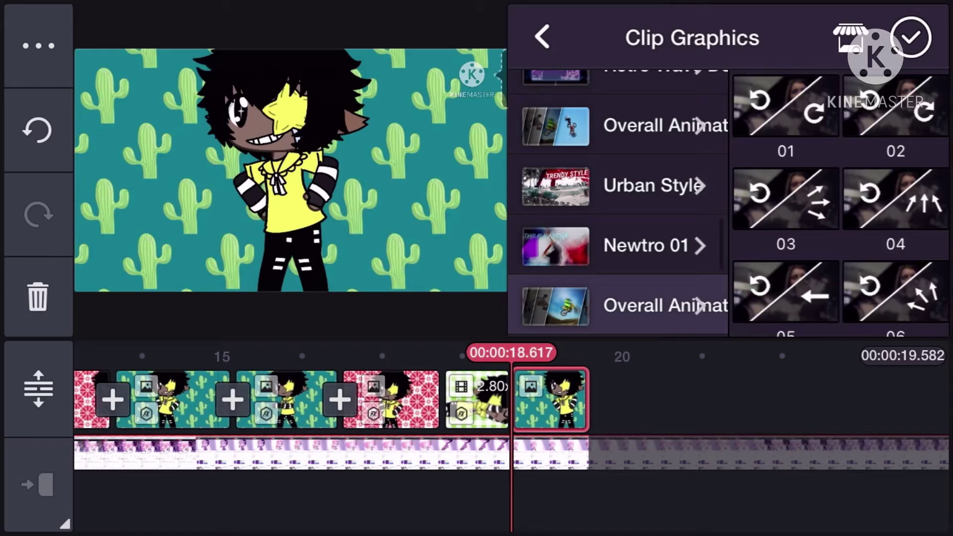
pyautogui.scroll(-5, 839, 223)
pyautogui.click(910, 37)
pyautogui.click(914, 300)
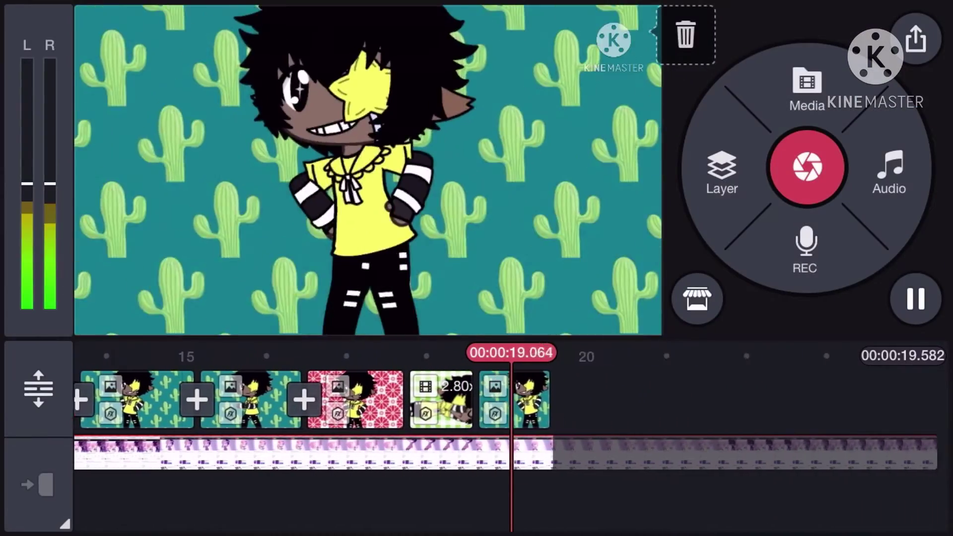
pyautogui.click(806, 90)
# Add the flower-background photo and select its clip
pyautogui.click(39, 246)
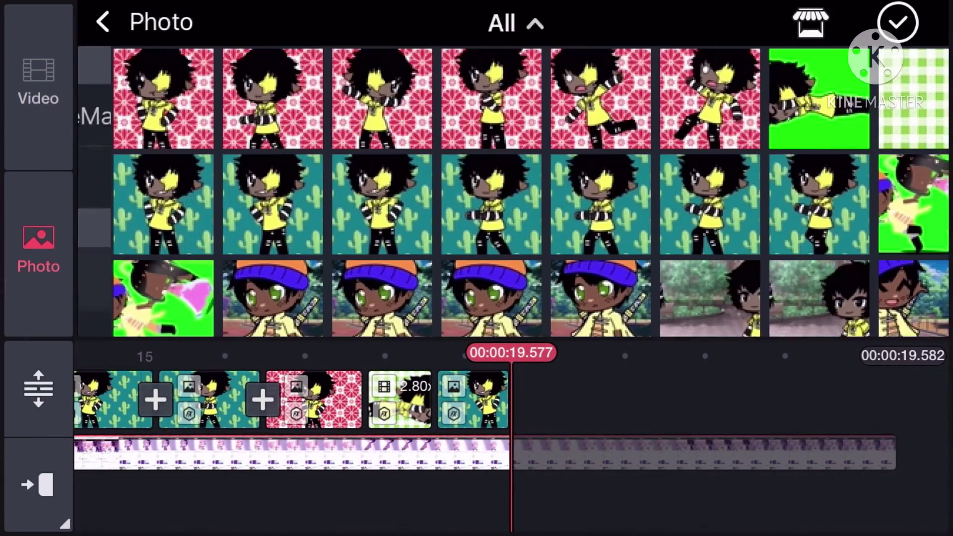
pyautogui.click(567, 98)
pyautogui.click(898, 23)
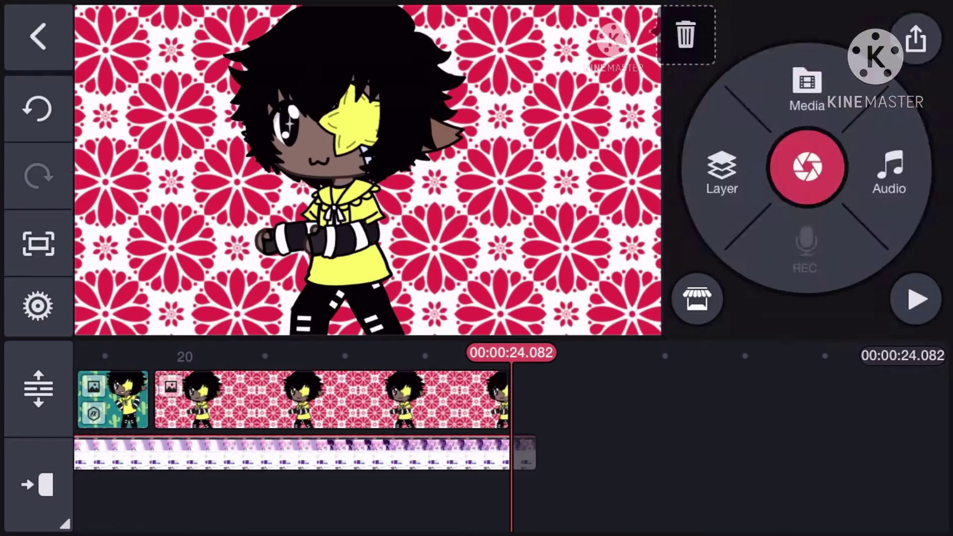
pyautogui.click(562, 400)
# Apply animation preset 18 to the flower clip and play it back
pyautogui.click(803, 208)
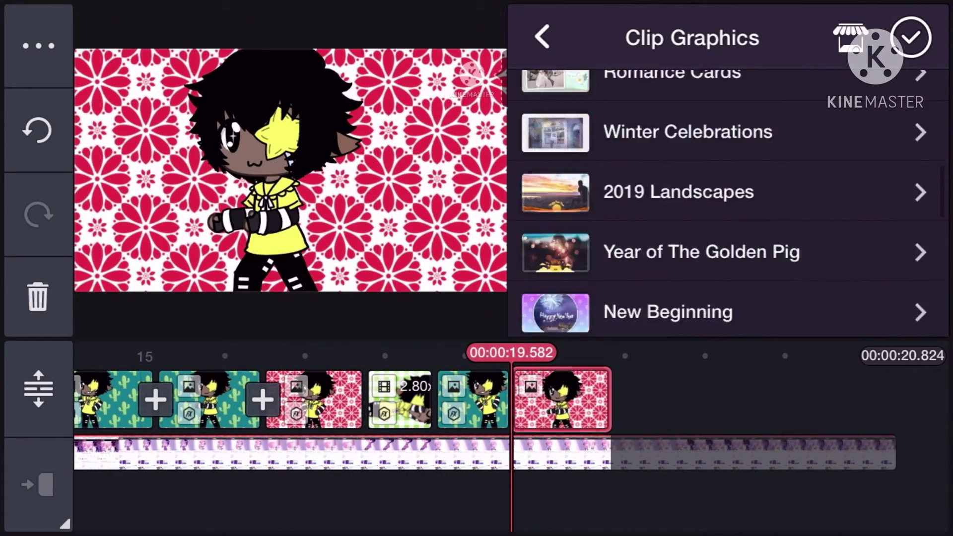
pyautogui.scroll(-1, 730, 223)
pyautogui.click(729, 250)
pyautogui.scroll(-5, 841, 223)
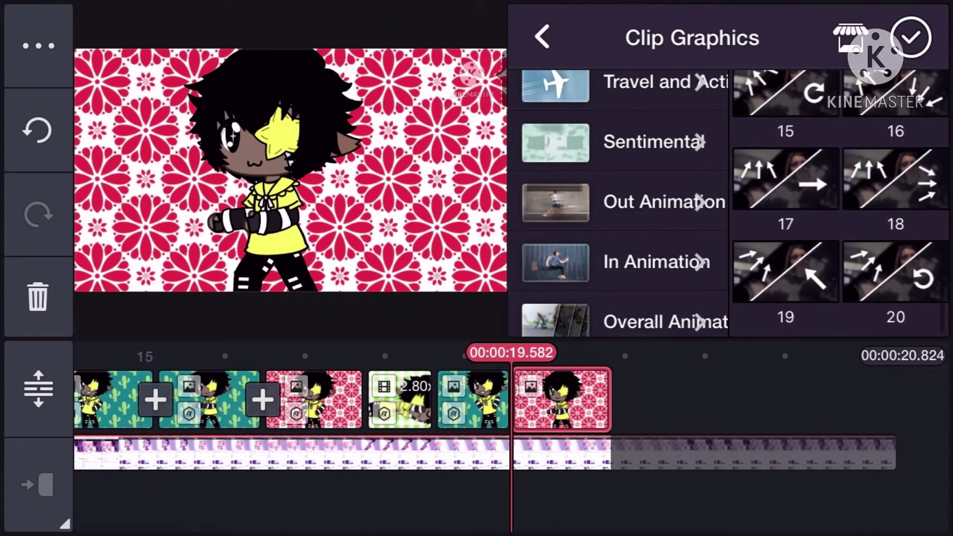
pyautogui.click(894, 188)
pyautogui.click(911, 38)
pyautogui.click(918, 300)
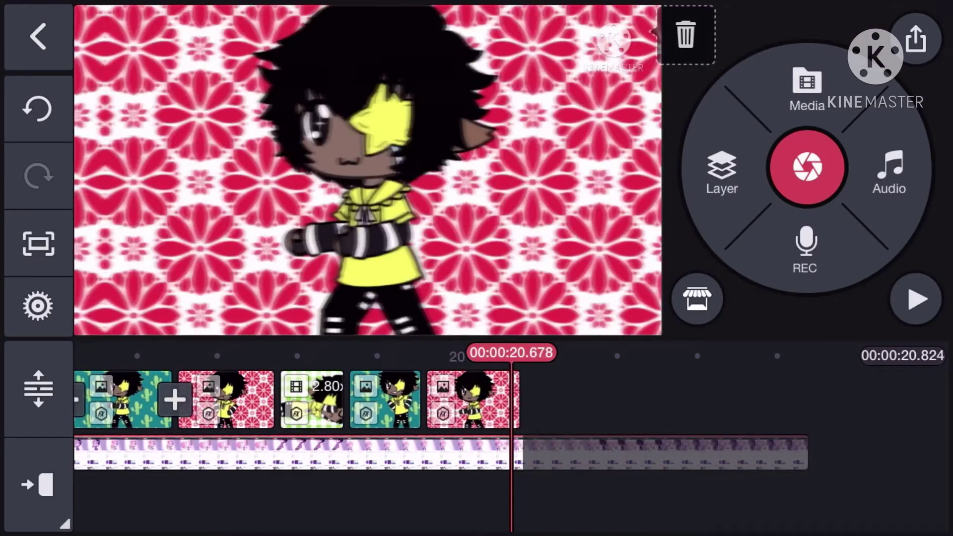
pyautogui.click(806, 89)
# Add the green-screen photo of two characters to the timeline and preview it
pyautogui.click(38, 249)
pyautogui.scroll(-2, 513, 193)
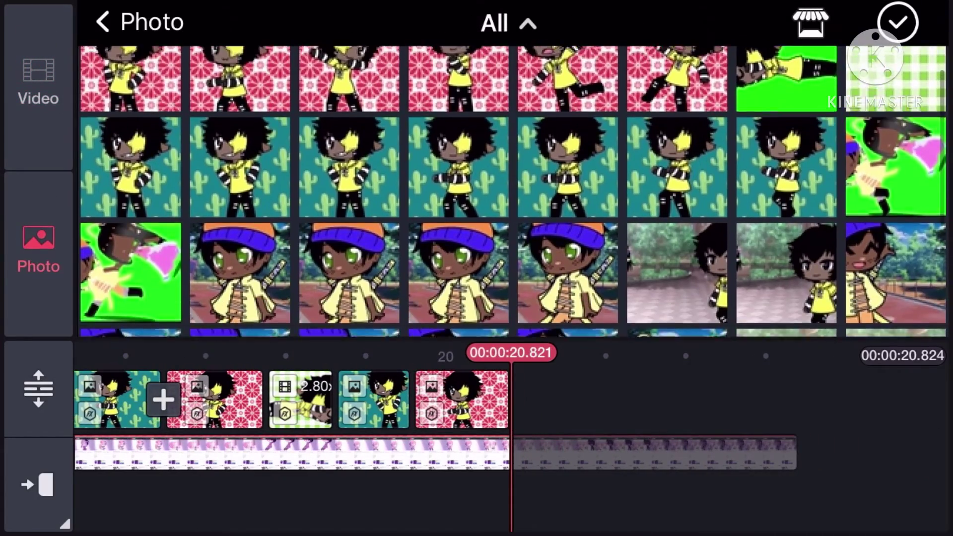
pyautogui.click(130, 283)
pyautogui.click(898, 23)
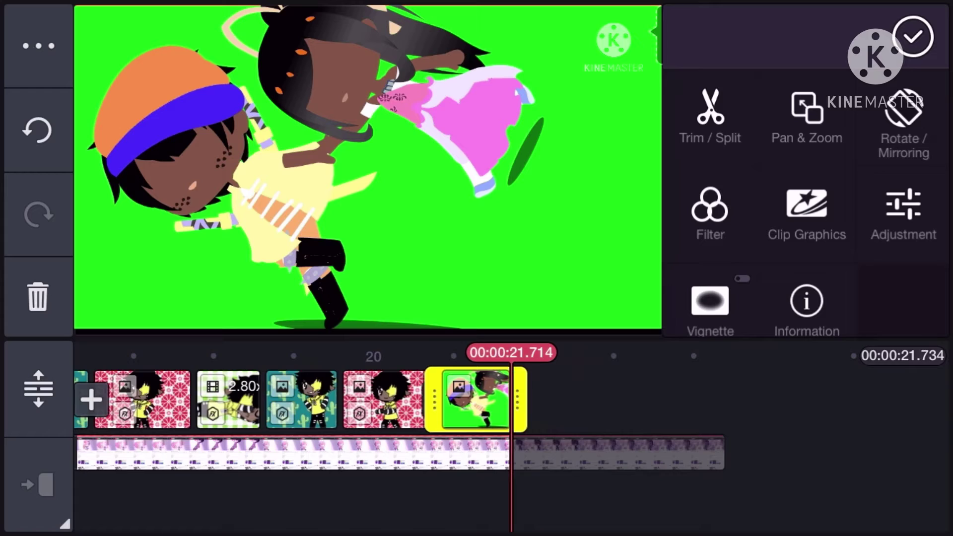
pyautogui.click(911, 38)
pyautogui.click(917, 299)
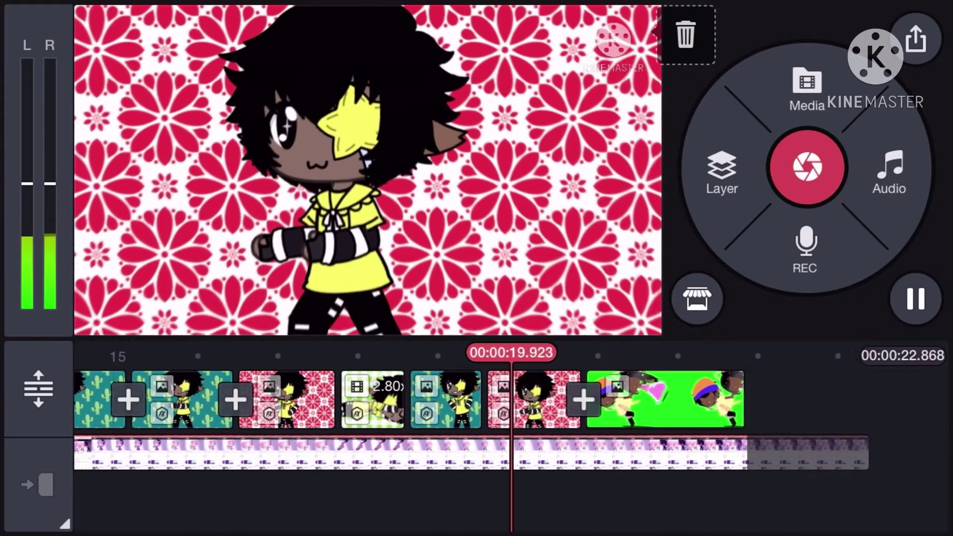
# Apply the Overall Animation 5 clip graphic to the green photo clip
pyautogui.click(520, 400)
pyautogui.click(934, 216)
pyautogui.scroll(-5, 707, 223)
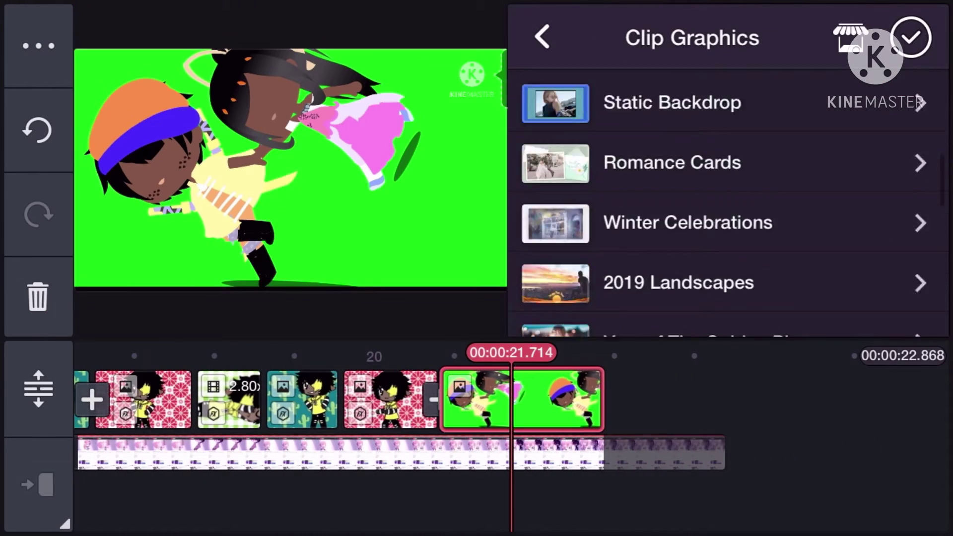
pyautogui.scroll(-5, 707, 224)
pyautogui.click(707, 253)
pyautogui.click(785, 108)
pyautogui.click(911, 38)
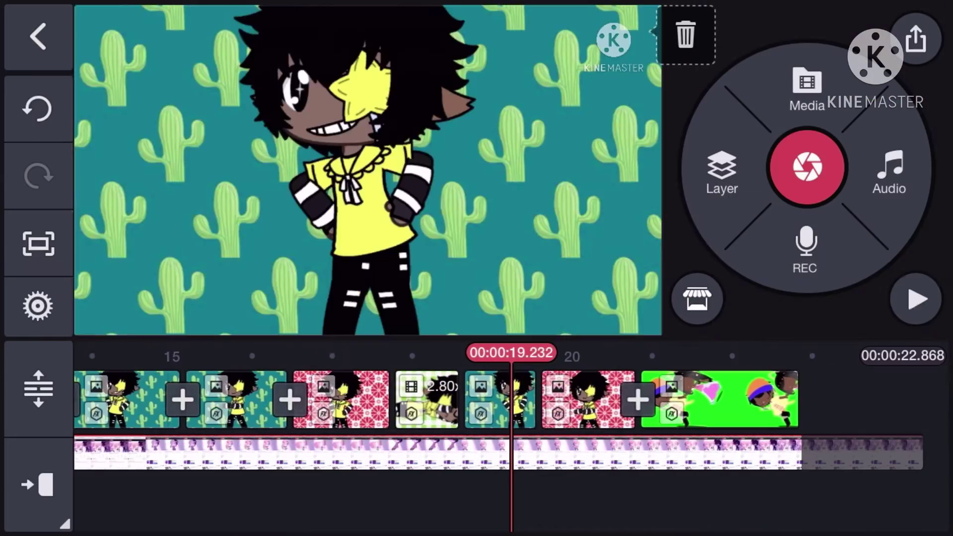
pyautogui.click(917, 300)
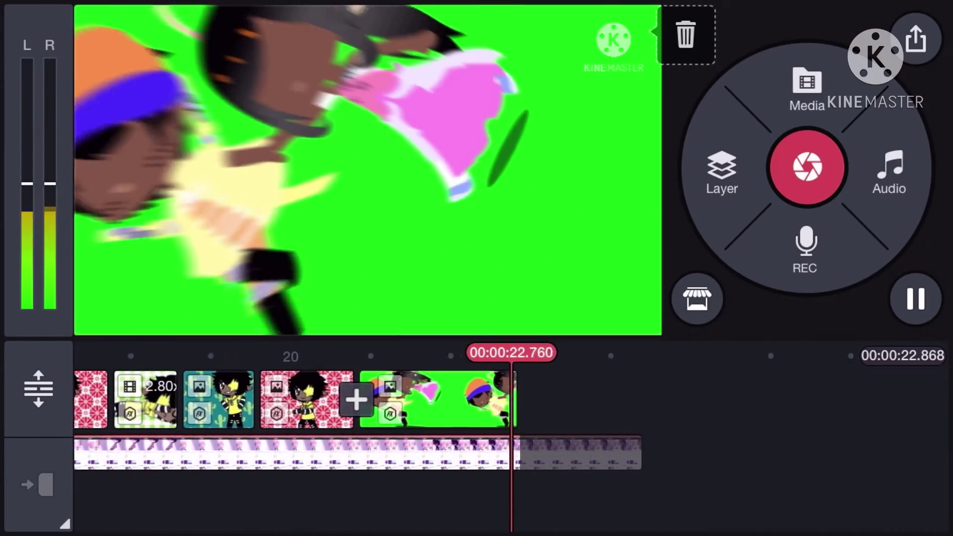
# Replay the animated green clip several times to check the tumbling effect
pyautogui.click(588, 400)
pyautogui.click(911, 37)
pyautogui.click(916, 299)
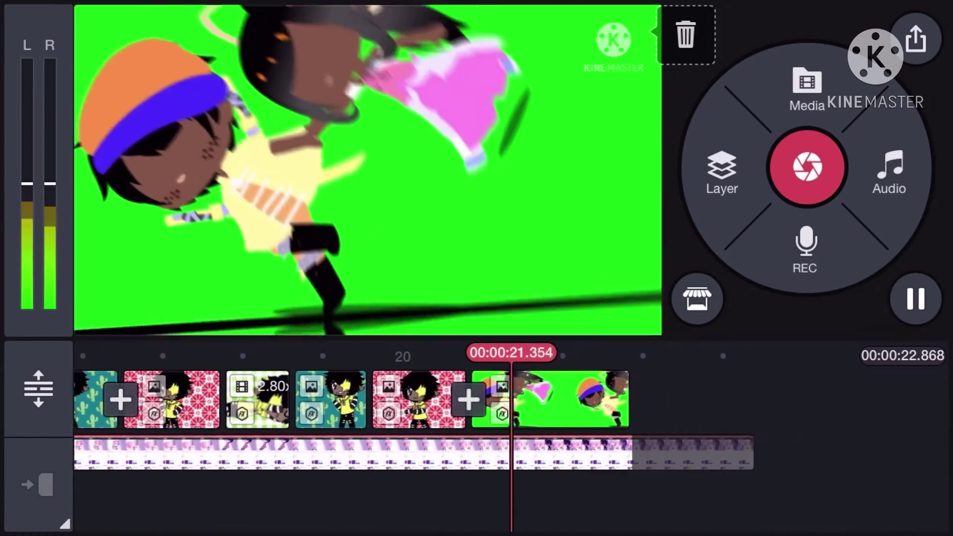
pyautogui.click(462, 399)
pyautogui.click(911, 37)
pyautogui.click(916, 299)
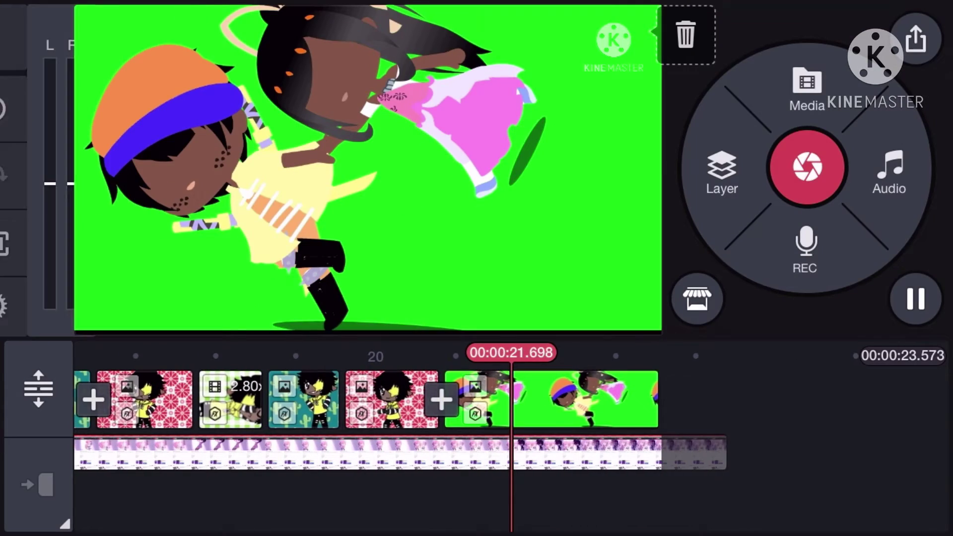
pyautogui.click(462, 400)
pyautogui.click(912, 38)
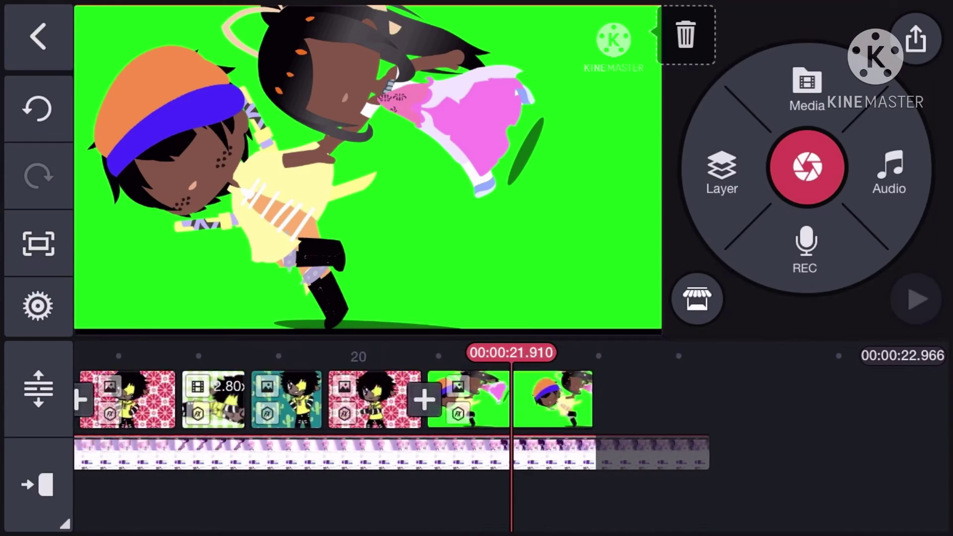
pyautogui.click(918, 299)
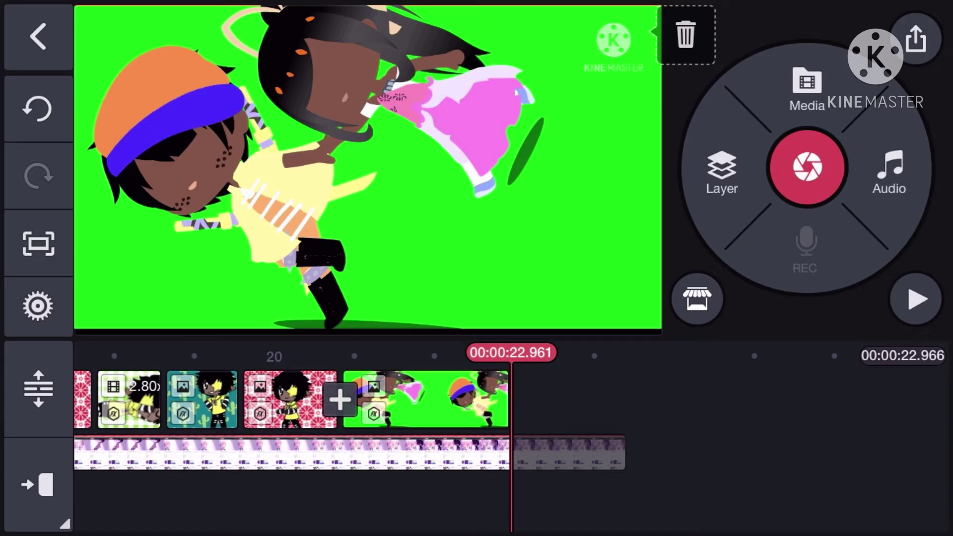
# Add a black image from the images album as the final clip
pyautogui.click(807, 88)
pyautogui.click(211, 178)
pyautogui.click(244, 96)
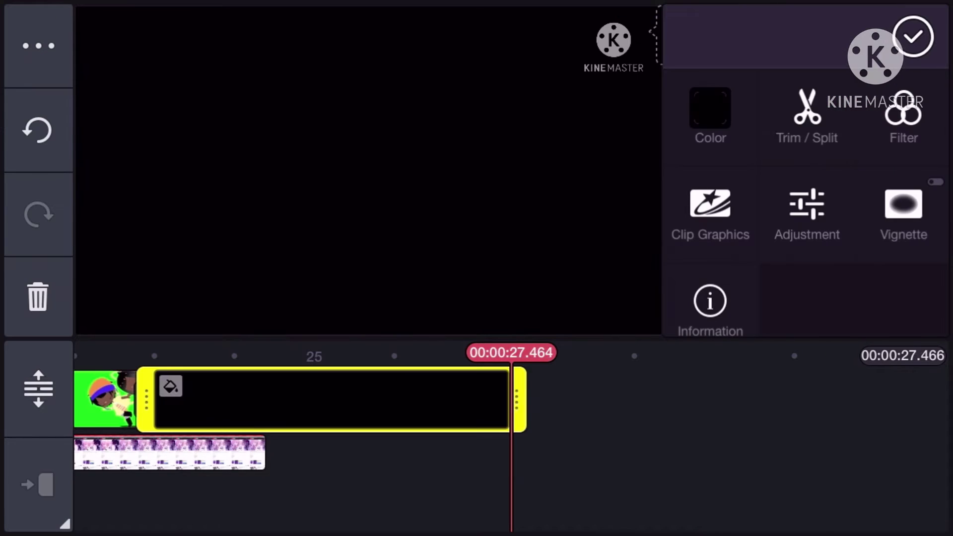
pyautogui.click(911, 38)
# Recheck the green clip's animation unchanged and play through to the black ending
pyautogui.click(363, 394)
pyautogui.click(911, 38)
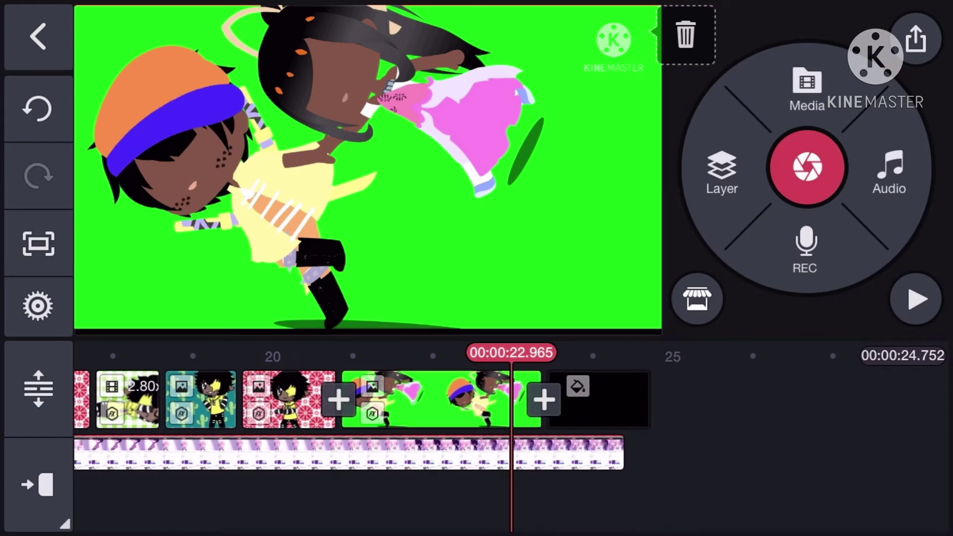
pyautogui.click(436, 394)
pyautogui.click(806, 214)
pyautogui.click(911, 38)
pyautogui.click(911, 301)
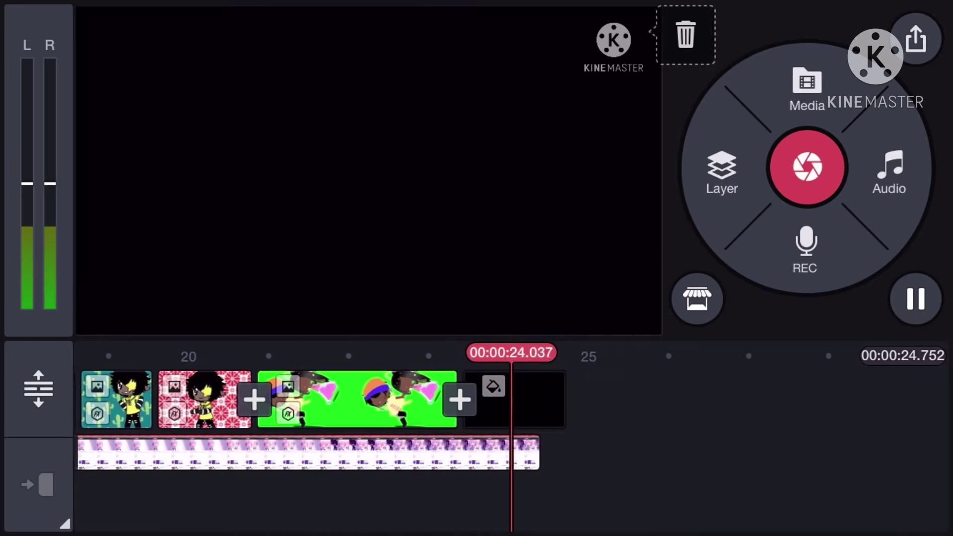
pyautogui.click(481, 399)
pyautogui.click(912, 37)
# Return to the video's start, toggle the full-screen timeline, and dismiss the jump-to-position menu
pyautogui.moveTo(223, 398); pyautogui.dragTo(893, 399)
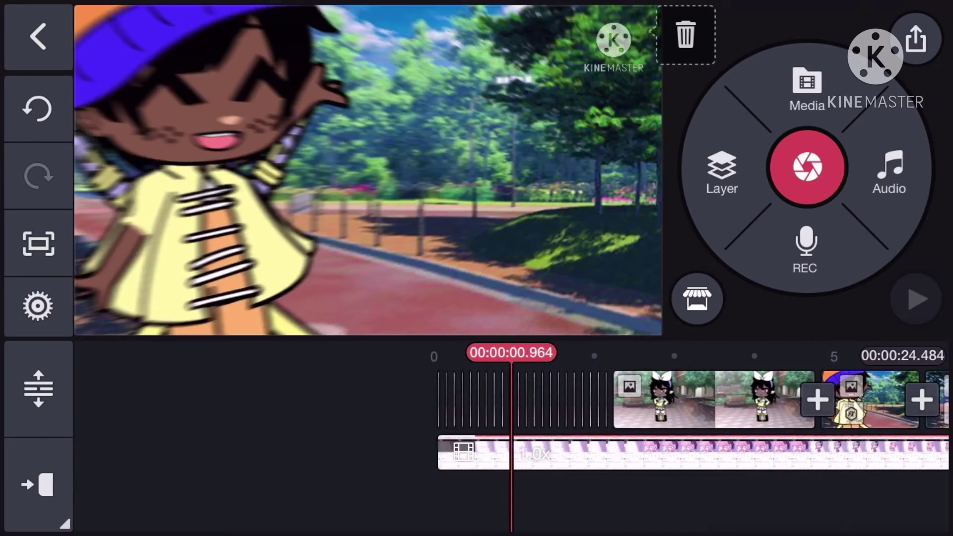
pyautogui.click(39, 387)
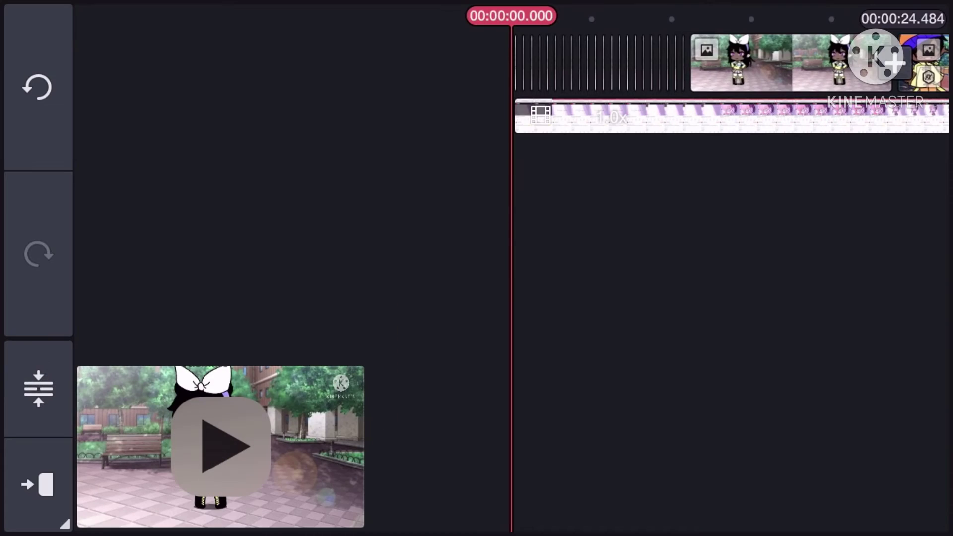
pyautogui.click(39, 387)
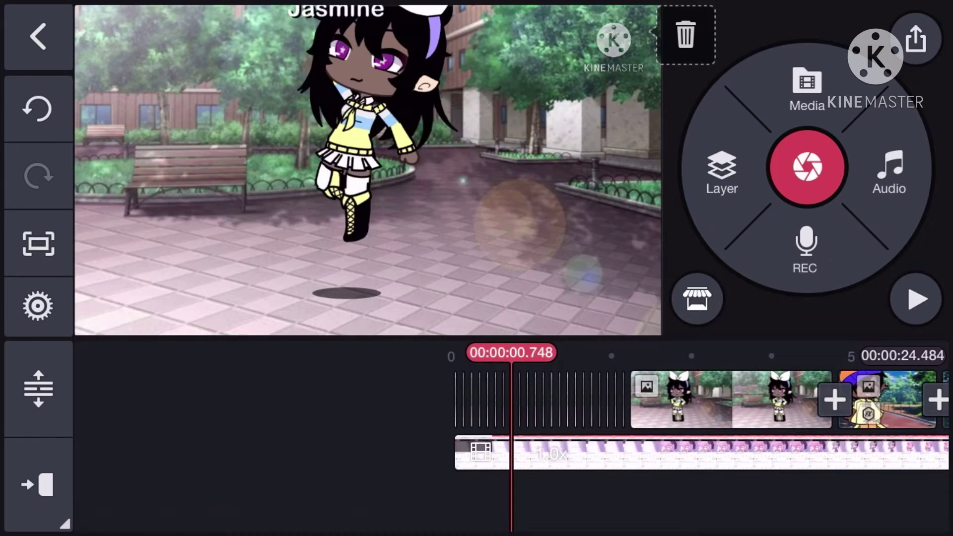
pyautogui.click(40, 485)
pyautogui.click(295, 365)
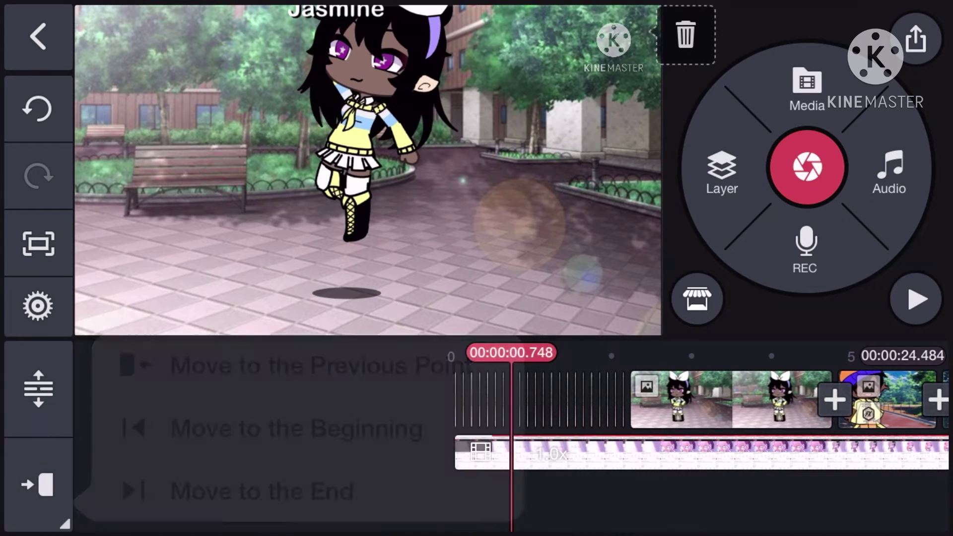